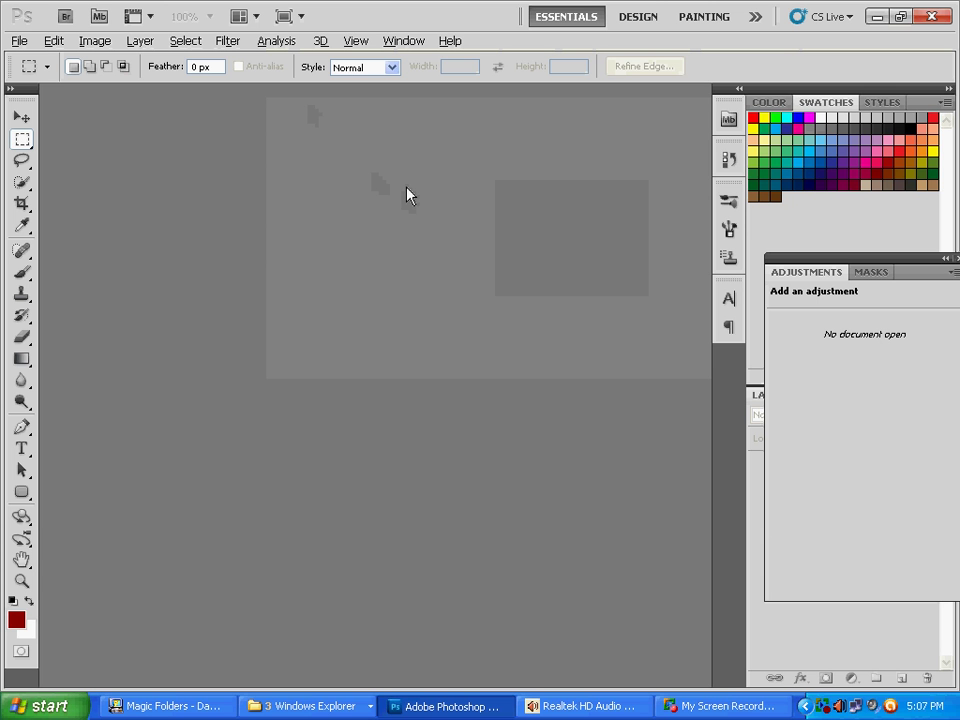
Step: Open fujiHiRes.jpg from the Chapter 01 folder of the PS CS5 project files on the Desktop
{"action": "left_click", "coordinate": [17, 42]}
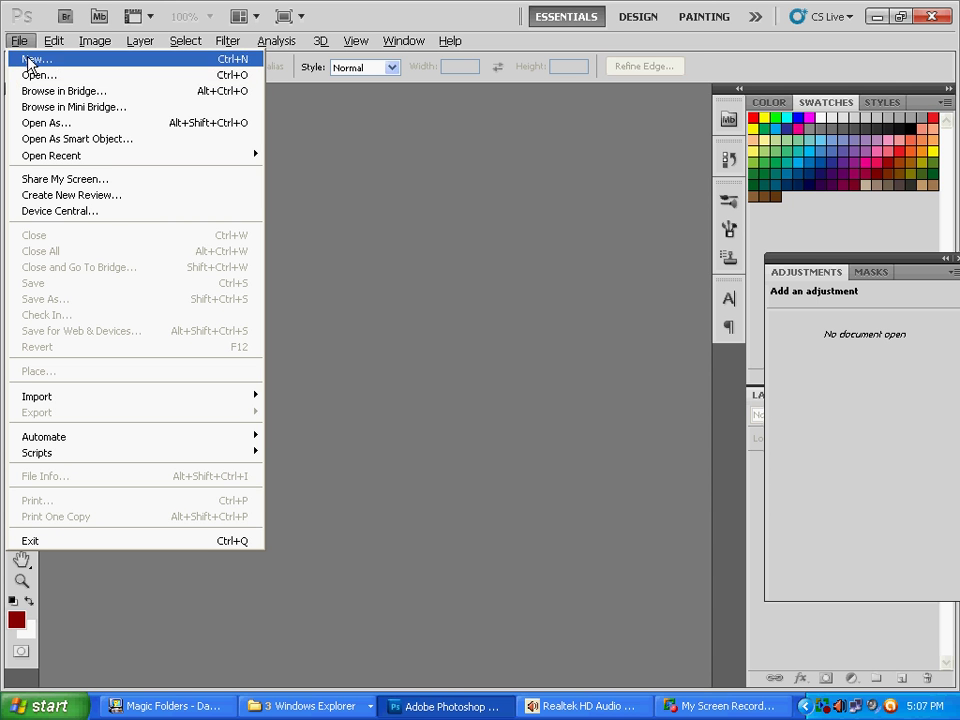
{"action": "left_click", "coordinate": [32, 75]}
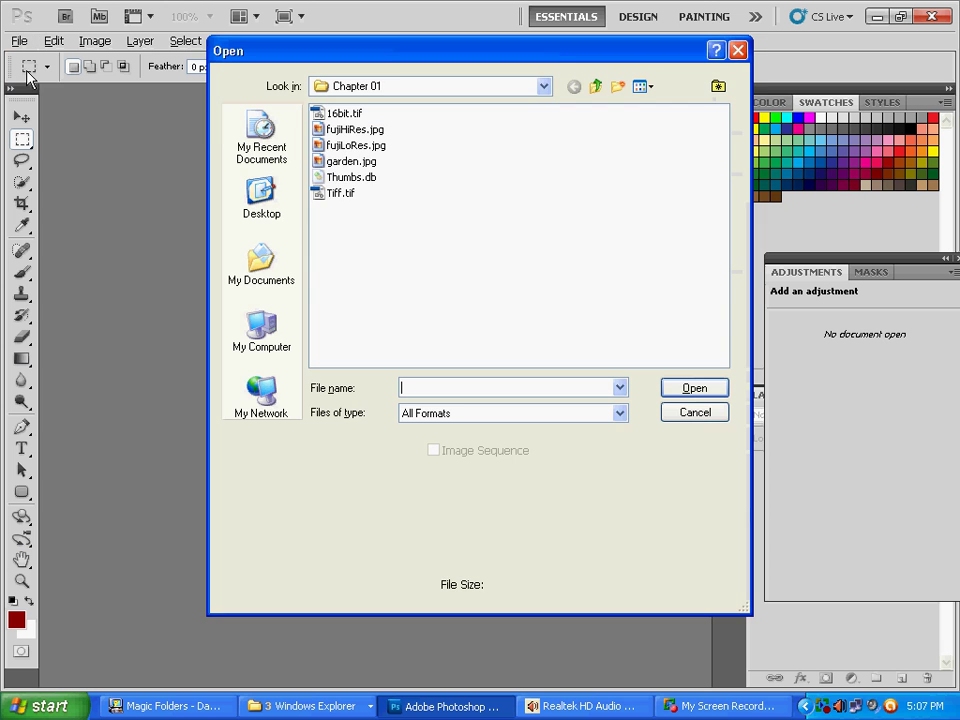
{"action": "left_click_drag", "start_coordinate": [403, 55], "coordinate": [309, 135]}
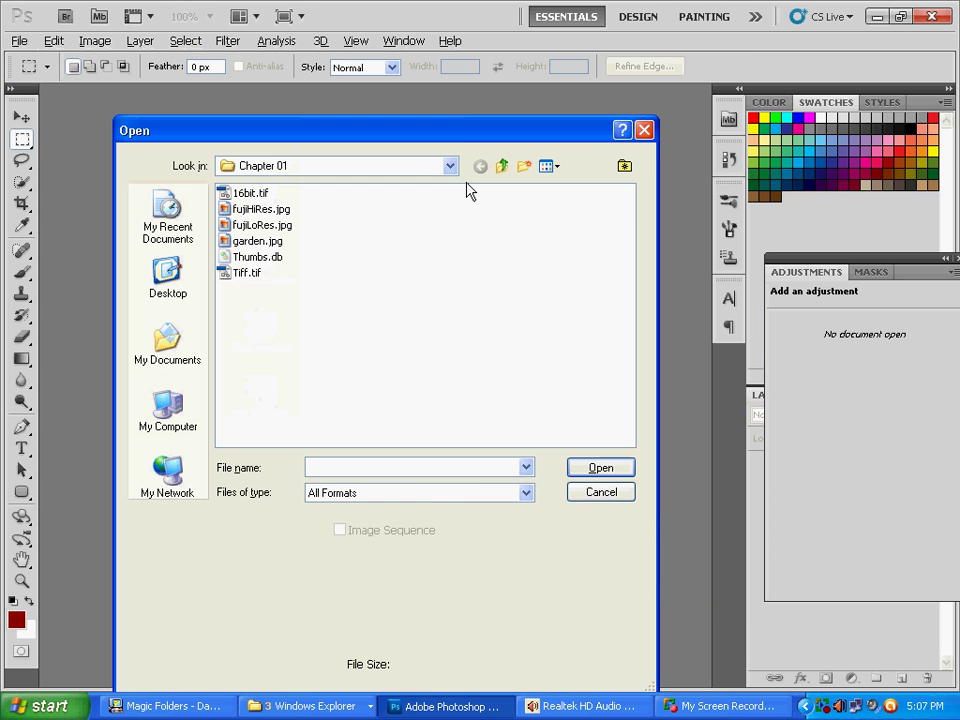
{"action": "left_click", "coordinate": [452, 167]}
{"action": "left_click", "coordinate": [390, 201]}
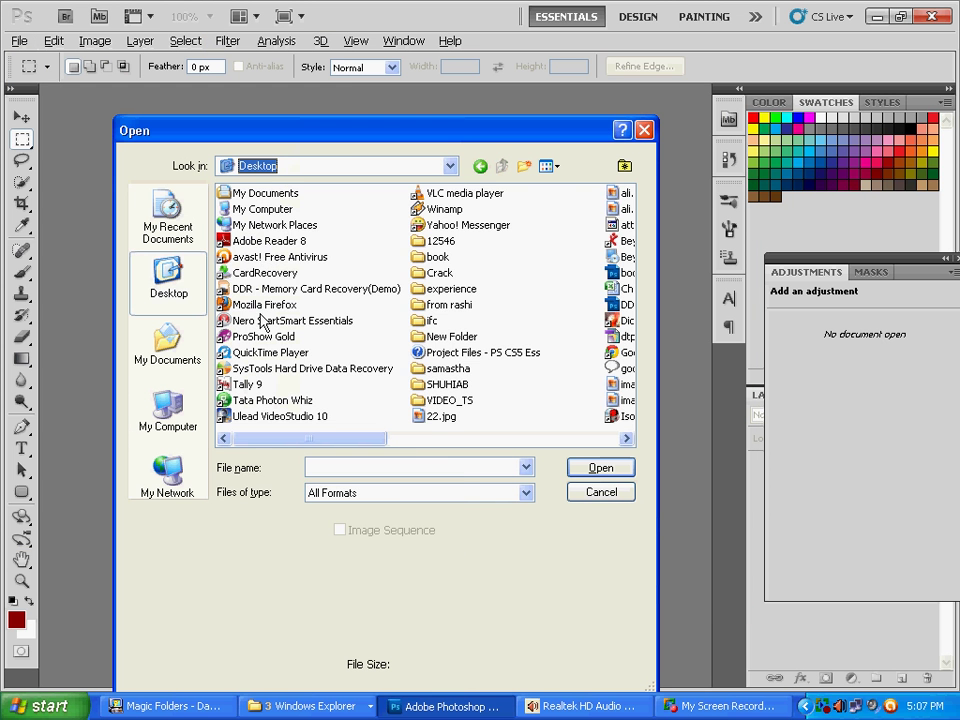
{"action": "left_click", "coordinate": [262, 242]}
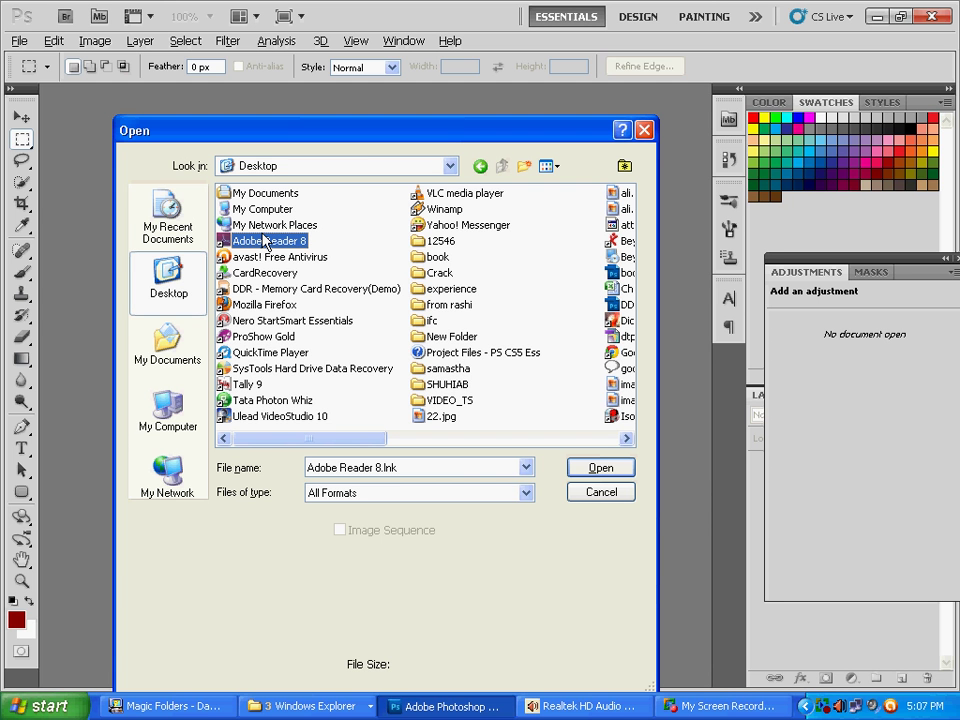
{"action": "key", "text": "w"}
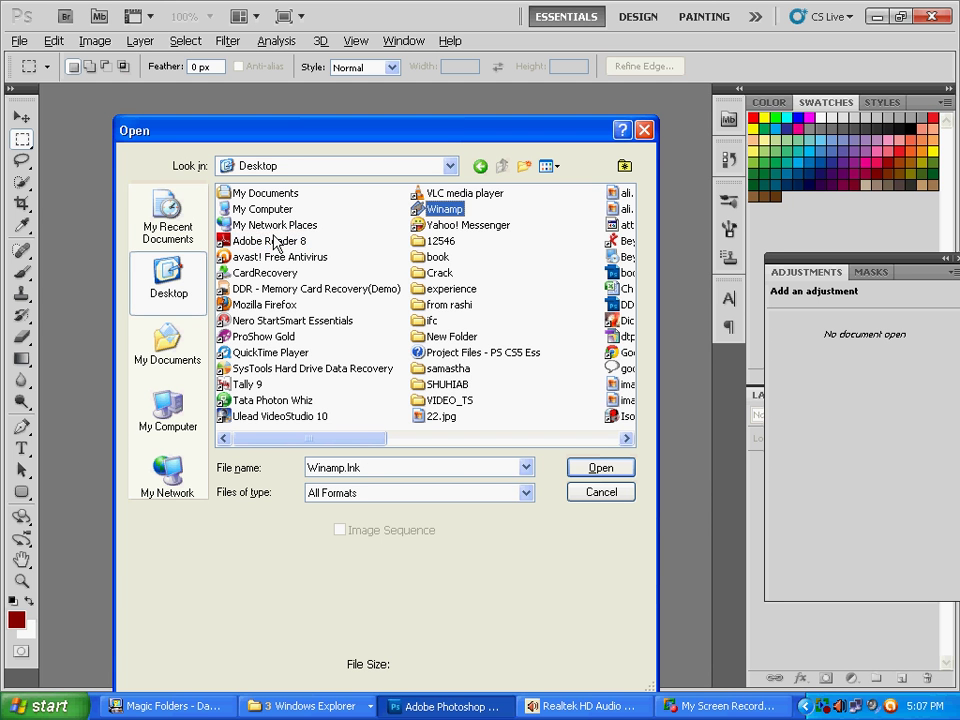
{"action": "key", "text": "w"}
{"action": "key", "text": "w"}
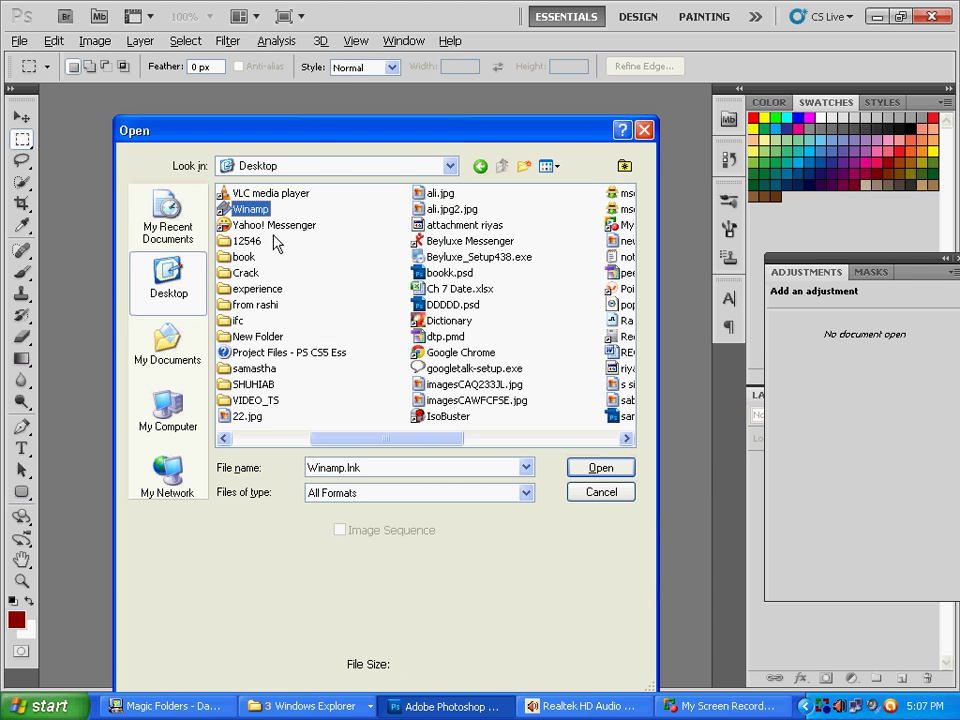
{"action": "double_click", "coordinate": [300, 355]}
{"action": "double_click", "coordinate": [262, 193]}
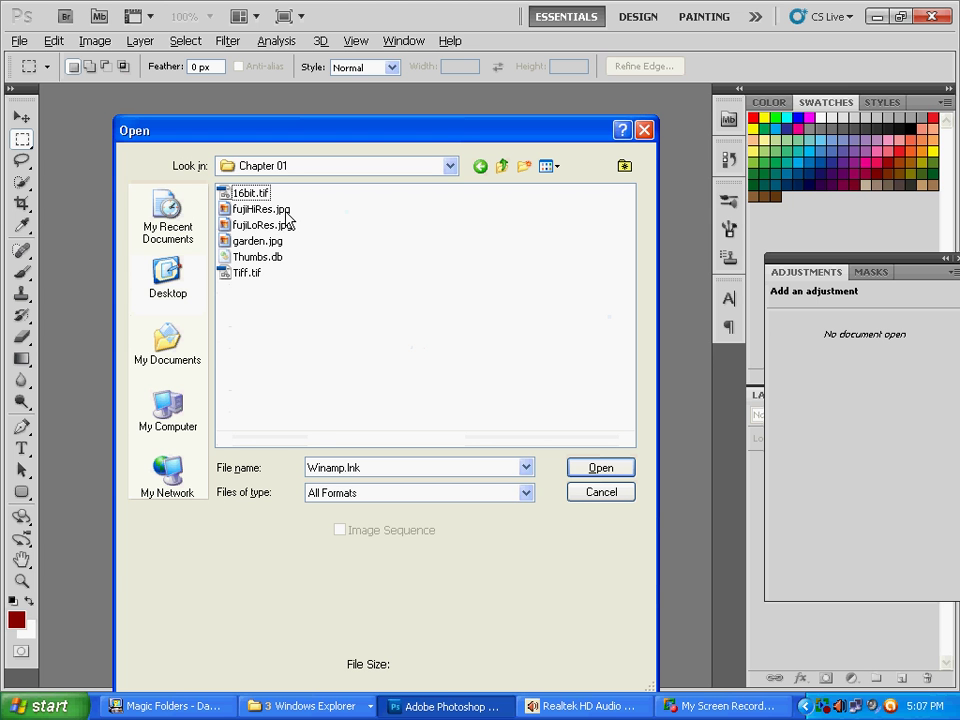
{"action": "double_click", "coordinate": [262, 209]}
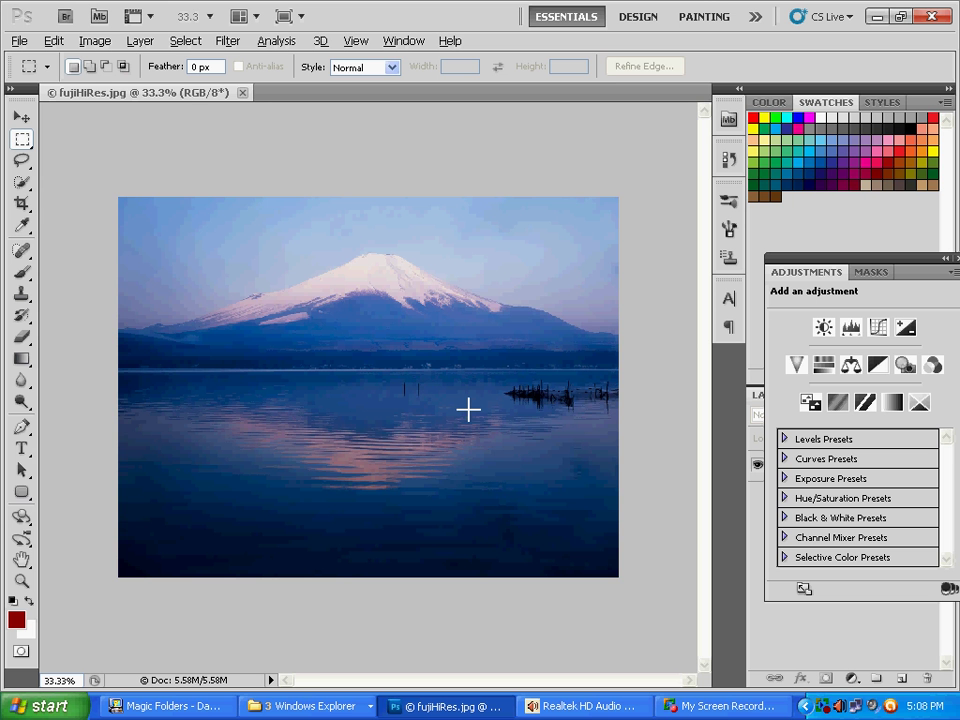
Step: Magnify the lake area of the photo to 3200% to examine its individual pixels
{"action": "key", "text": "ctrl+plus"}
{"action": "key", "text": "ctrl+plus"}
{"action": "key", "text": "ctrl+plus"}
{"action": "key", "text": "ctrl+plus"}
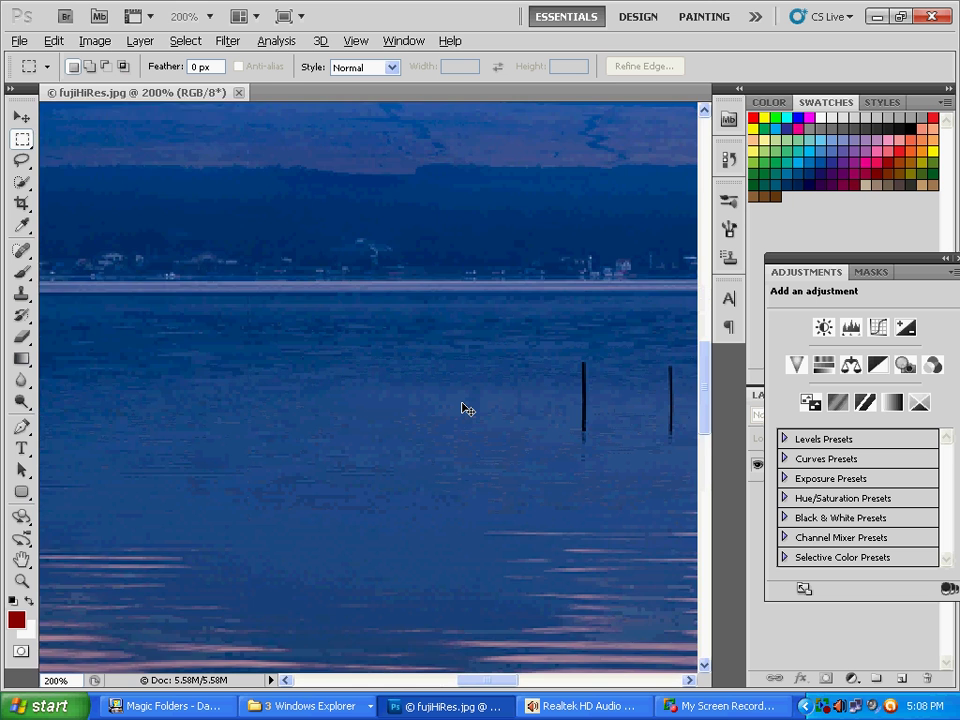
{"action": "key", "text": "ctrl+plus"}
{"action": "key", "text": "ctrl+plus"}
{"action": "key", "text": "ctrl+plus"}
{"action": "key", "text": "ctrl+plus"}
{"action": "key", "text": "ctrl+plus"}
{"action": "key", "text": "ctrl+plus"}
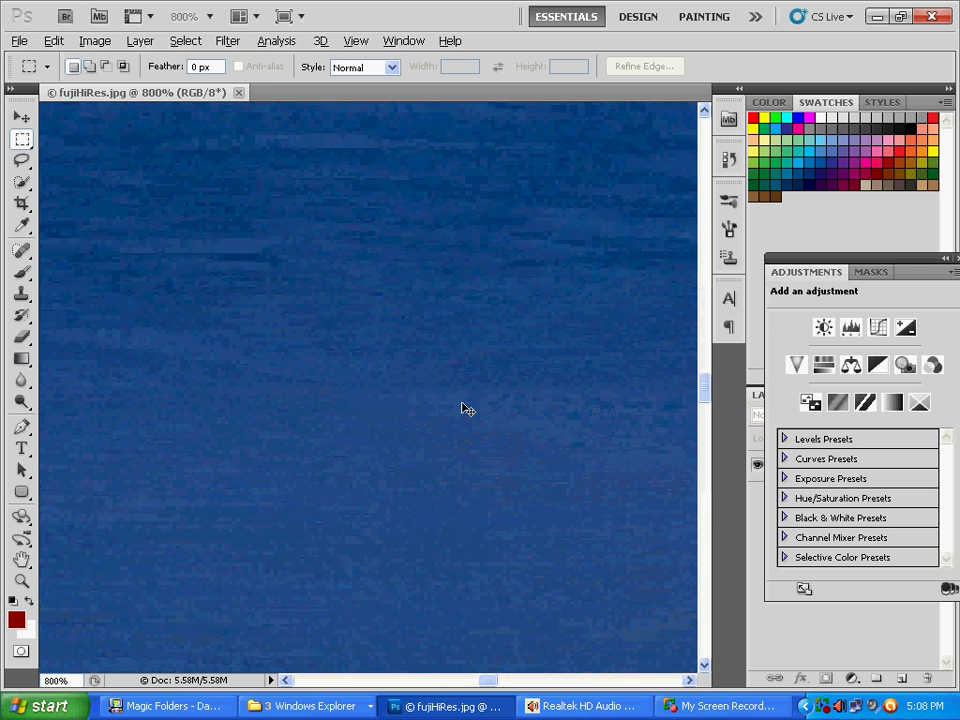
{"action": "key", "text": "ctrl+plus"}
{"action": "key", "text": "ctrl+plus"}
{"action": "key", "text": "ctrl+plus"}
{"action": "key", "text": "ctrl+plus"}
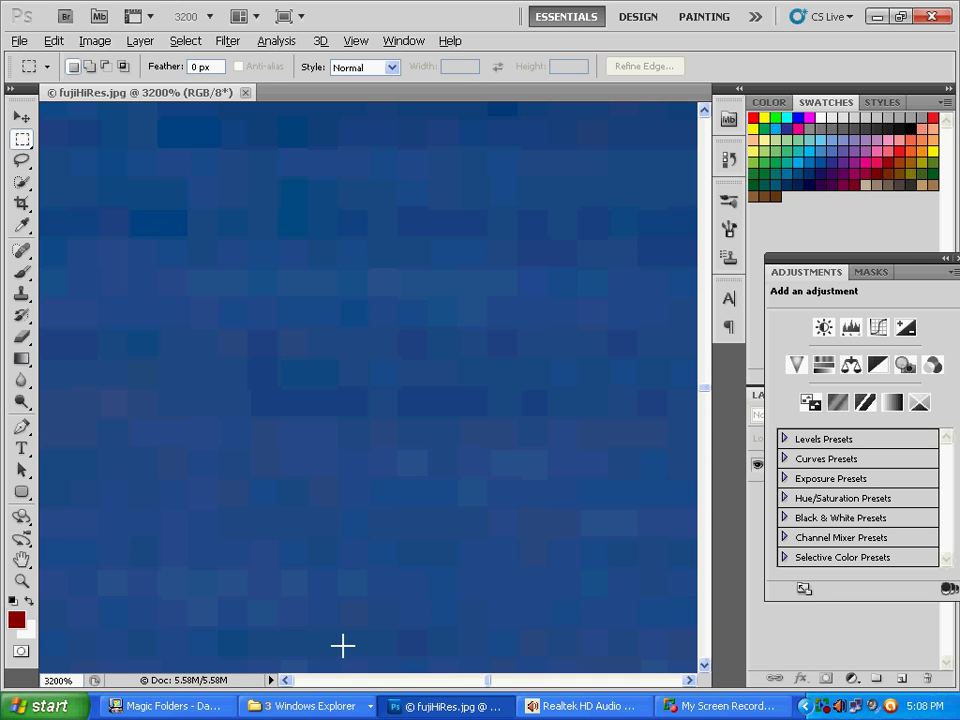
Step: Select a single pixel in the water with the Rectangular Marquee and shift the selection pixel by pixel along its row
{"action": "left_click_drag", "start_coordinate": [294, 283], "coordinate": [296, 283]}
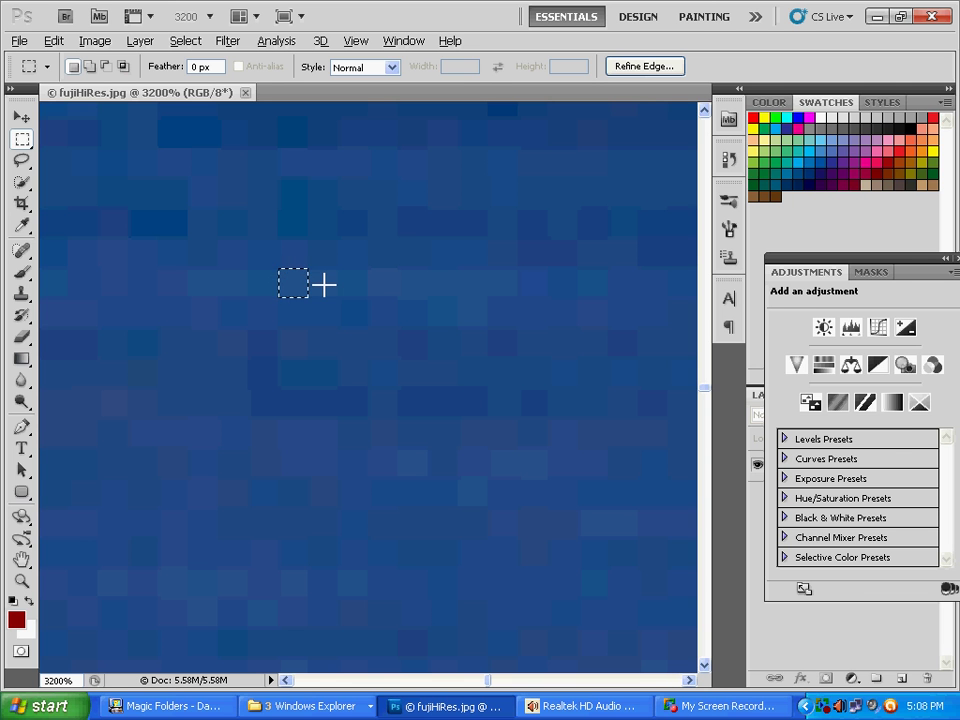
{"action": "key", "text": "Right"}
{"action": "left_click", "coordinate": [346, 277]}
{"action": "left_click_drag", "start_coordinate": [346, 282], "coordinate": [381, 279]}
{"action": "key", "text": "Right"}
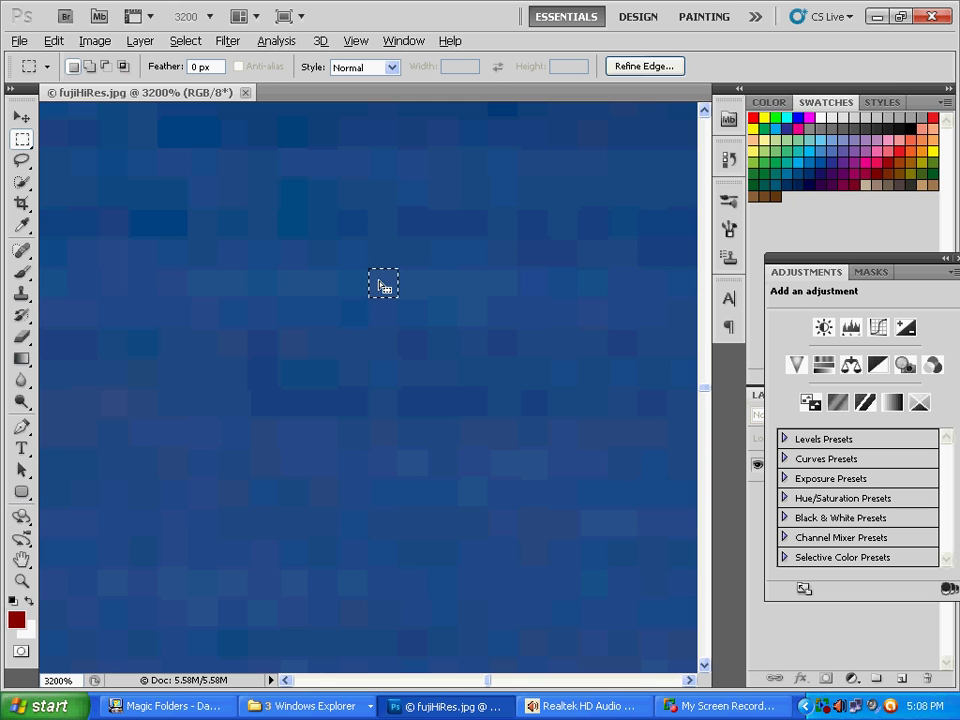
{"action": "key", "text": "Right"}
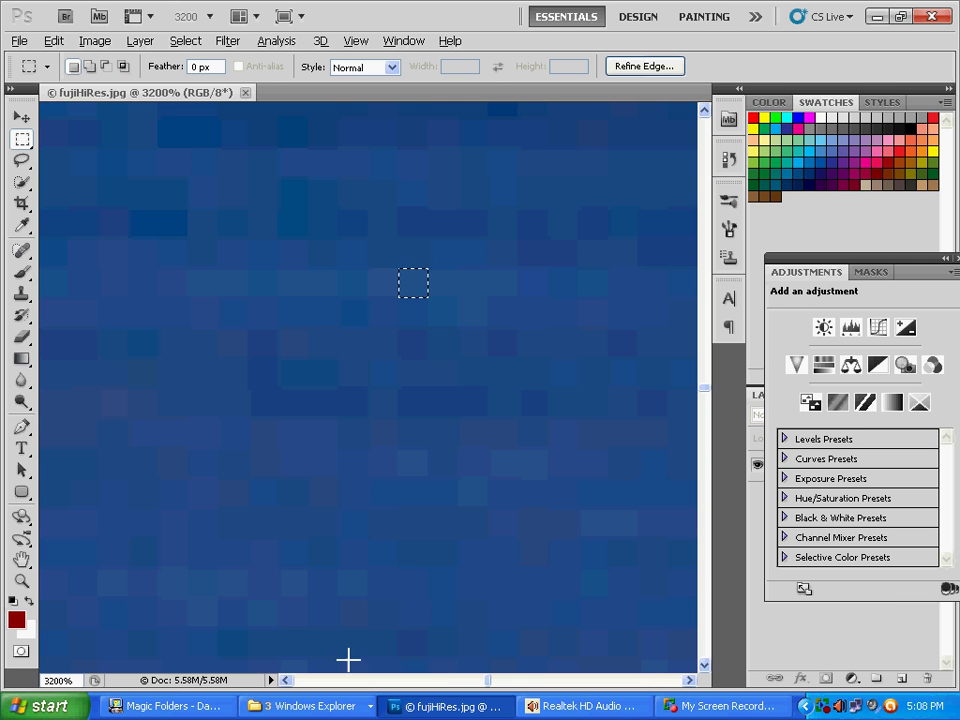
{"action": "key", "text": "Right"}
{"action": "key", "text": "Right"}
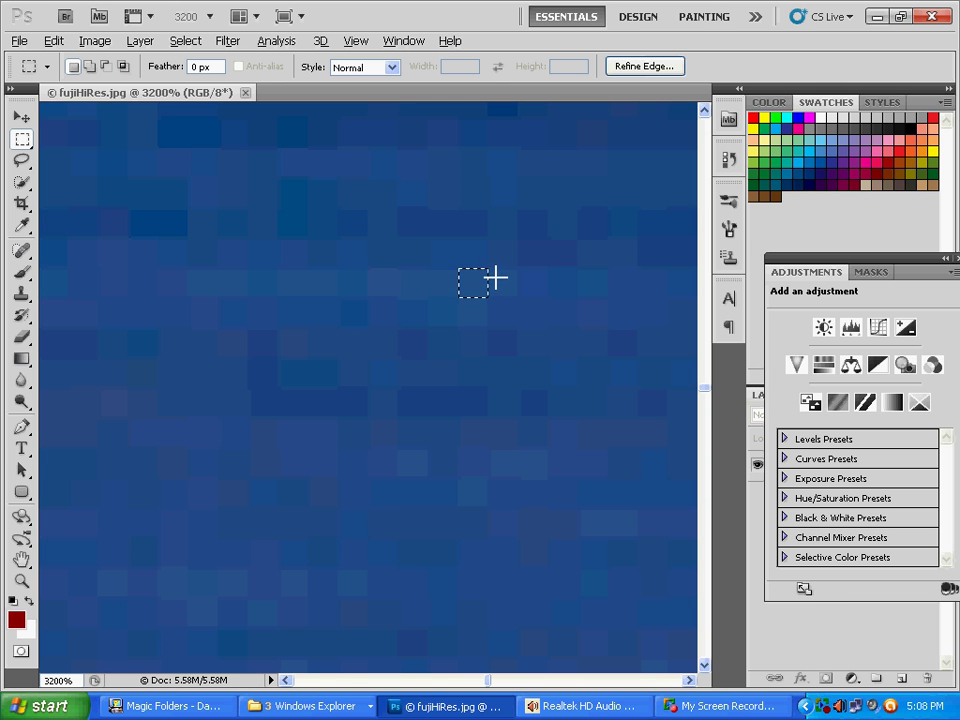
{"action": "key", "text": "Right"}
{"action": "key", "text": "Right"}
{"action": "key", "text": "Left"}
{"action": "key", "text": "Left"}
{"action": "key", "text": "Left"}
Step: Reduce the magnification to 12.5% to view the whole photo with the selected pixel in it
{"action": "key", "text": "ctrl+minus"}
{"action": "key", "text": "ctrl+minus"}
{"action": "key", "text": "ctrl+minus"}
{"action": "key", "text": "ctrl+minus"}
{"action": "key", "text": "ctrl+minus"}
{"action": "key", "text": "ctrl+minus"}
{"action": "key", "text": "ctrl+minus"}
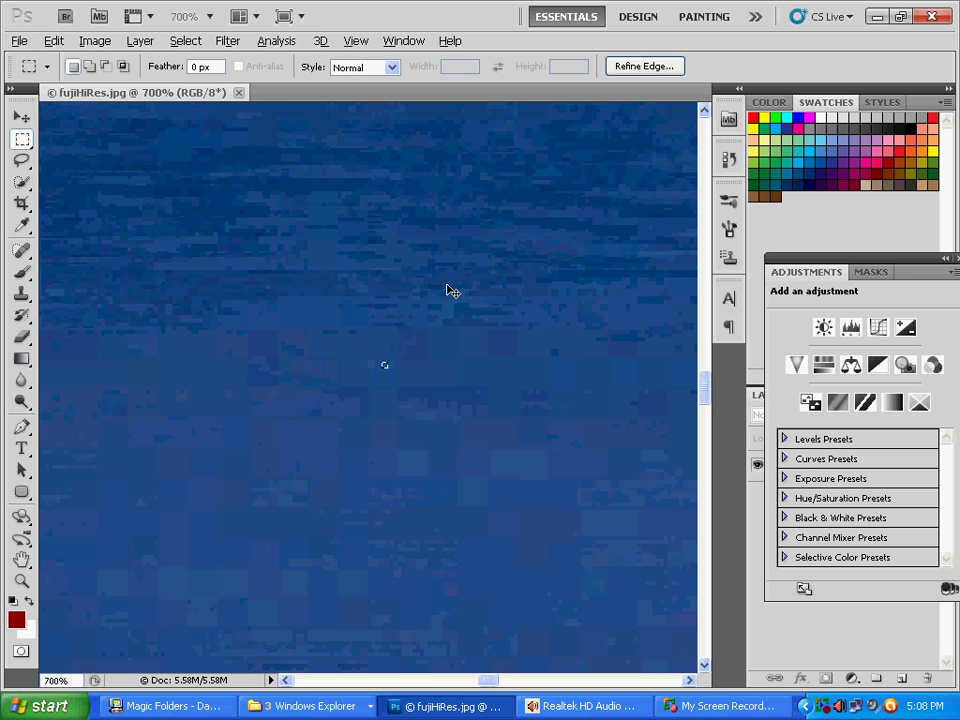
{"action": "key", "text": "ctrl+minus"}
{"action": "key", "text": "ctrl+minus"}
{"action": "key", "text": "ctrl+minus"}
{"action": "key", "text": "ctrl+minus"}
{"action": "key", "text": "ctrl+minus"}
{"action": "key", "text": "ctrl+minus"}
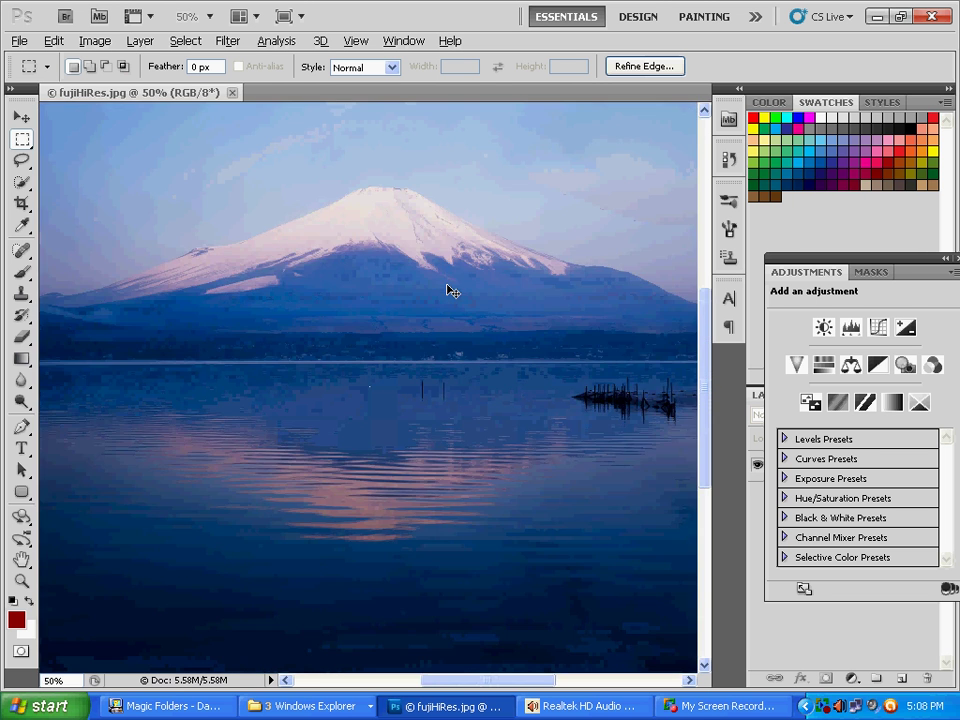
{"action": "key", "text": "ctrl+minus"}
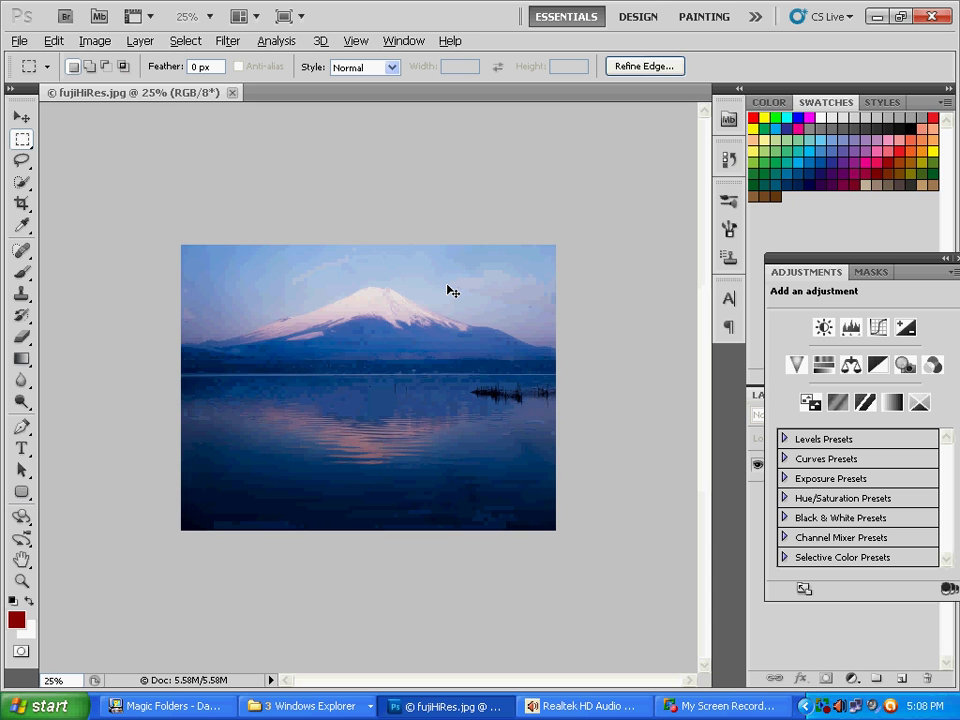
{"action": "key", "text": "ctrl+minus"}
{"action": "key", "text": "ctrl+minus"}
{"action": "key", "text": "ctrl+minus"}
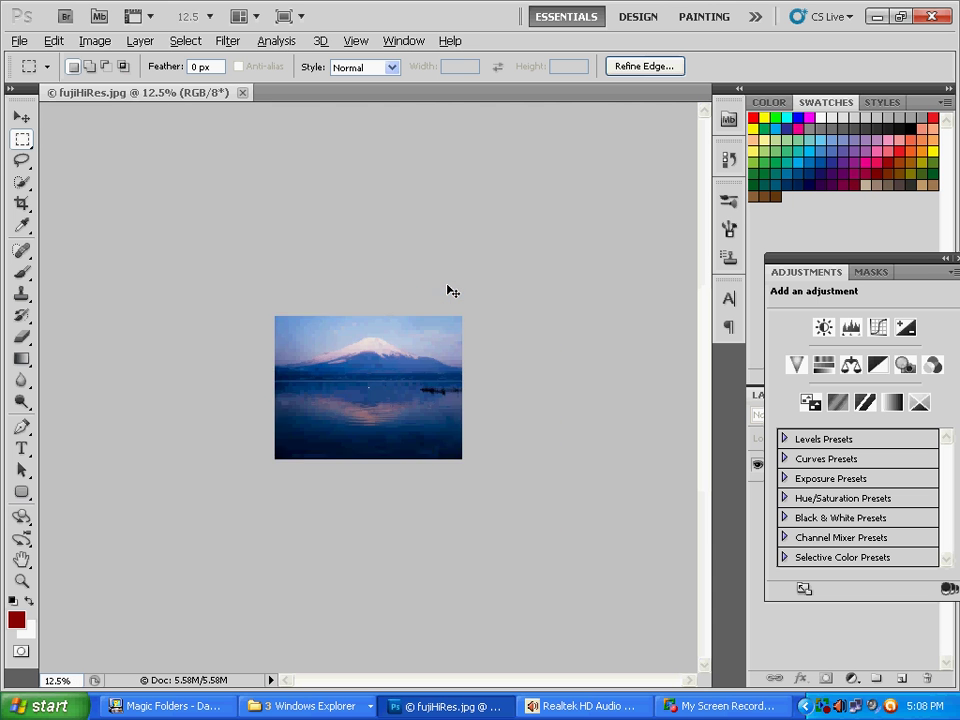
Step: Magnify the photo back to 3200% to examine the selected pixel among its neighbours
{"action": "key", "text": "ctrl+plus"}
{"action": "key", "text": "ctrl+plus"}
{"action": "key", "text": "ctrl+plus"}
{"action": "key", "text": "ctrl+plus"}
{"action": "key", "text": "ctrl+plus"}
{"action": "key", "text": "ctrl+plus"}
{"action": "key", "text": "ctrl+plus"}
{"action": "key", "text": "ctrl+plus"}
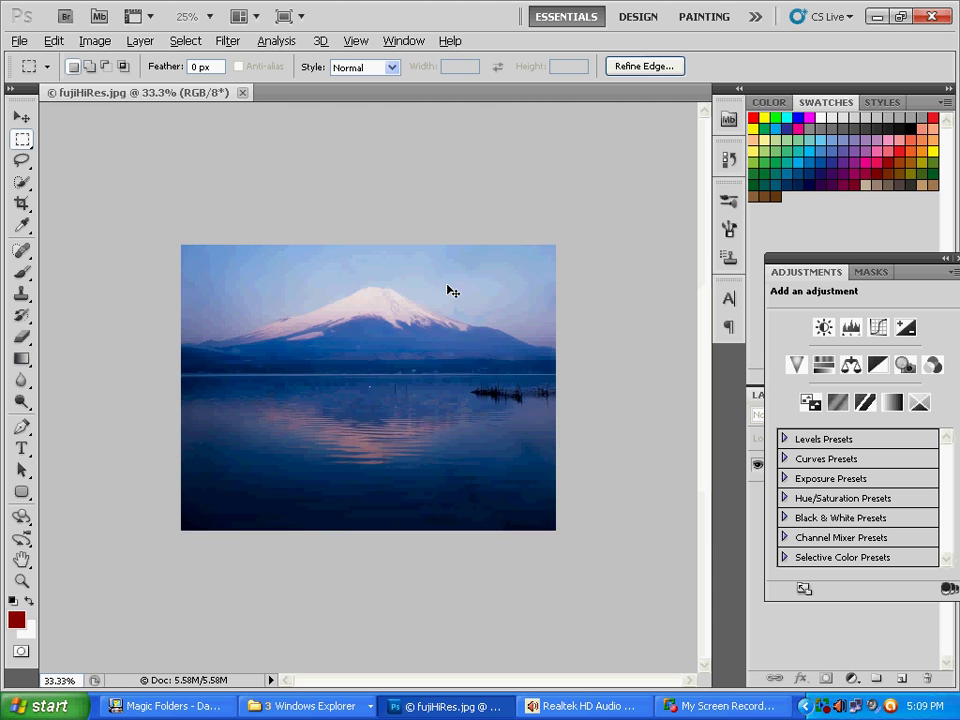
{"action": "key", "text": "ctrl+plus"}
{"action": "key", "text": "ctrl+plus"}
{"action": "key", "text": "ctrl+plus"}
{"action": "key", "text": "ctrl+plus"}
{"action": "key", "text": "ctrl+plus"}
{"action": "key", "text": "ctrl+plus"}
{"action": "key", "text": "ctrl+plus"}
{"action": "key", "text": "ctrl+plus"}
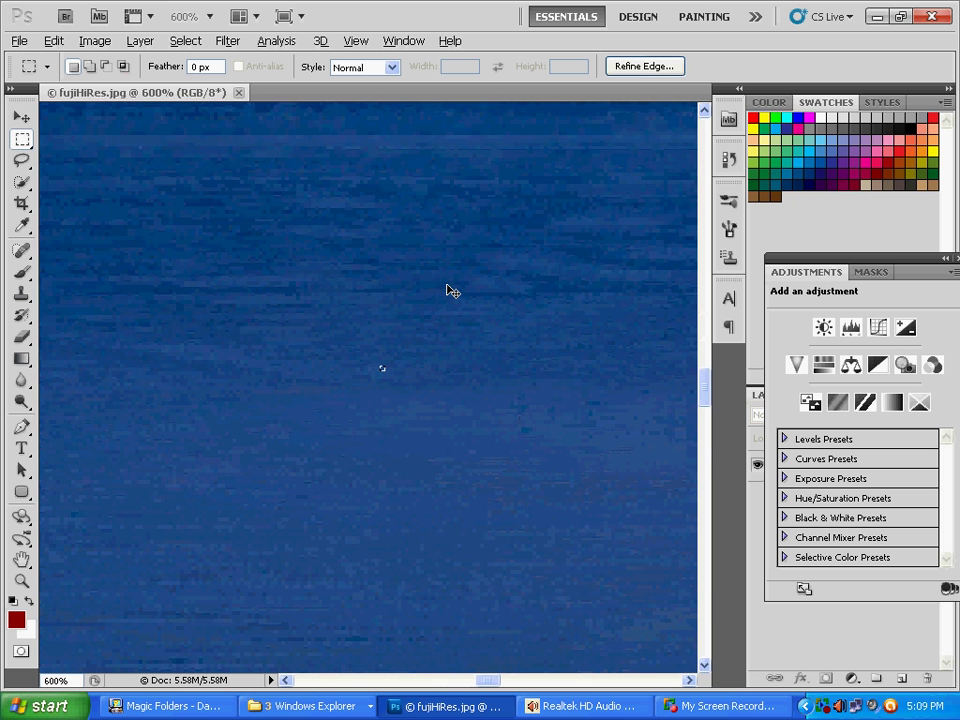
{"action": "key", "text": "ctrl+plus"}
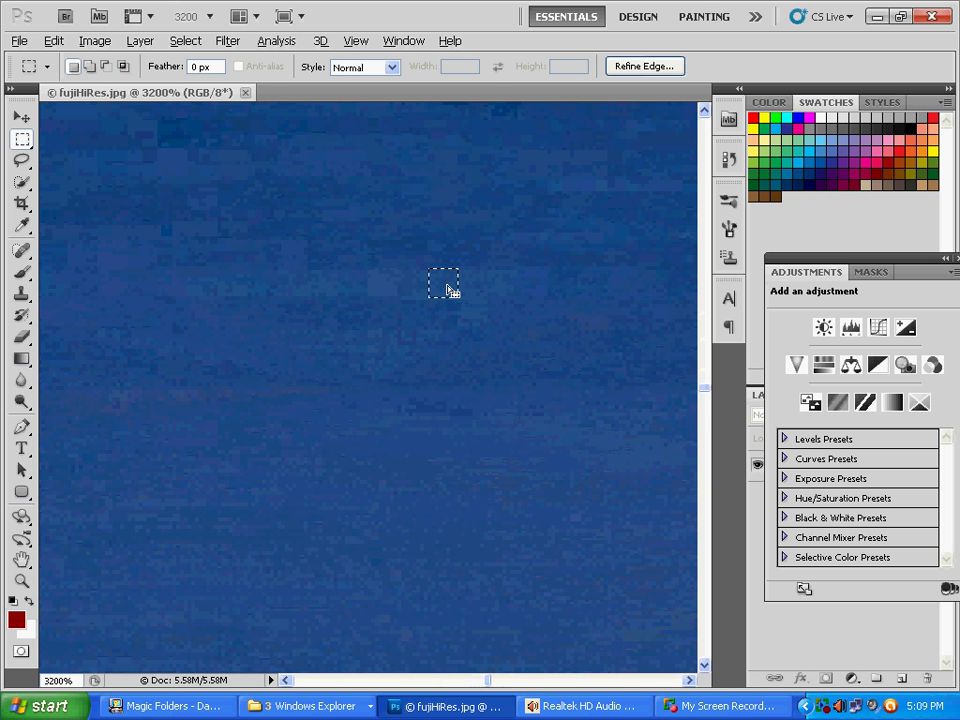
Step: Review the photo's pixel dimensions, document size and resolution in Image Size, leaving the settings as they are
{"action": "key", "text": "ctrl+minus"}
{"action": "key", "text": "ctrl+minus"}
{"action": "key", "text": "ctrl+minus"}
{"action": "key", "text": "ctrl+minus"}
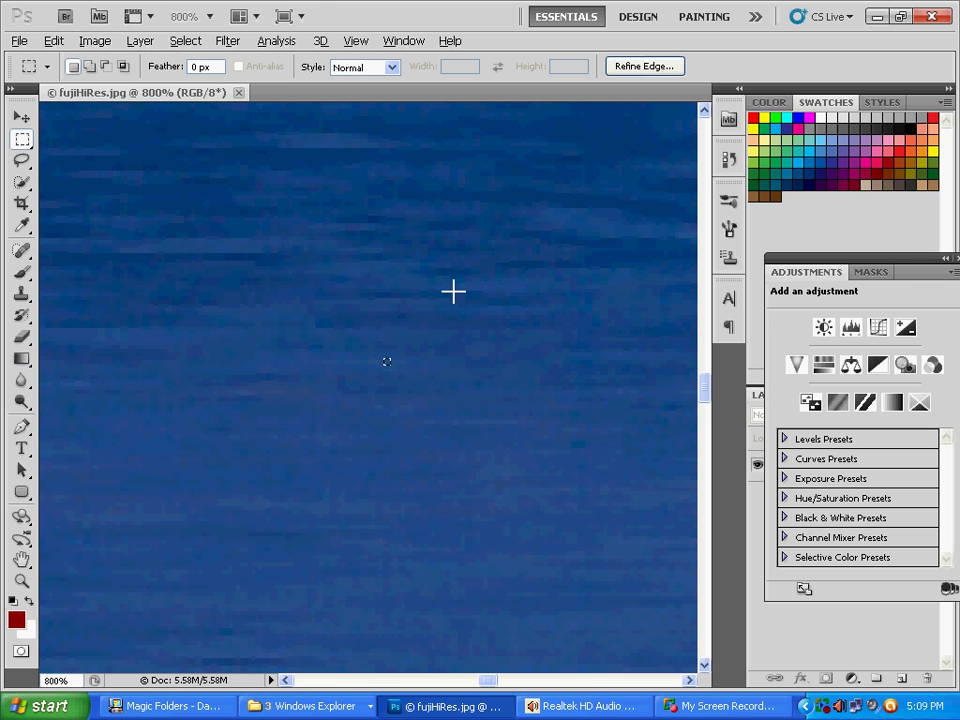
{"action": "key", "text": "alt+i"}
{"action": "key", "text": "i"}
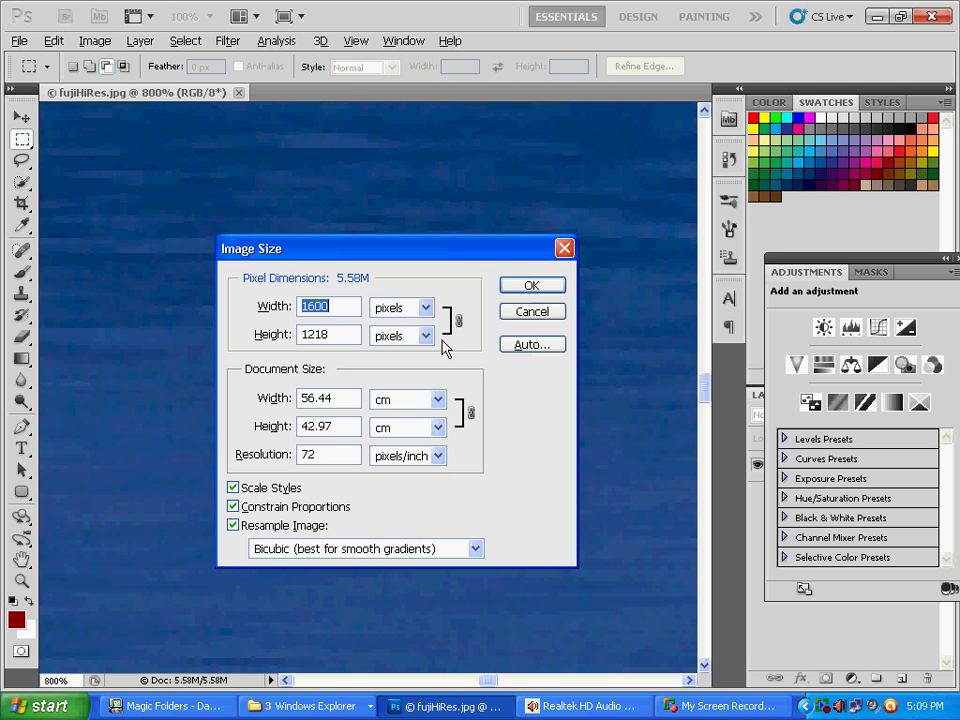
{"action": "left_click", "coordinate": [530, 312]}
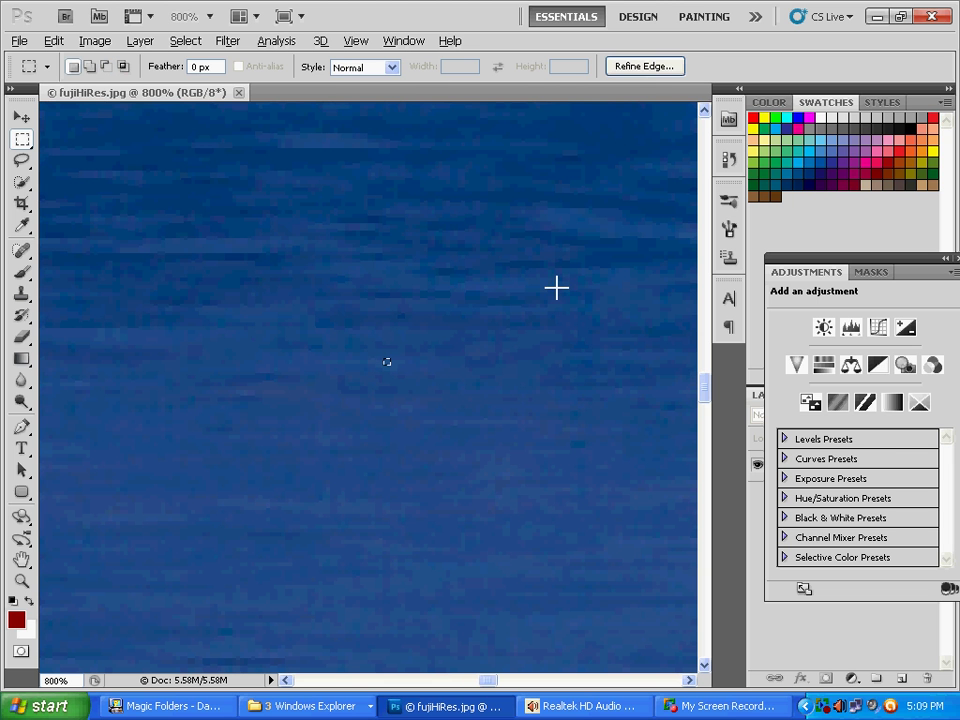
{"action": "key", "text": "ctrl+alt+i"}
{"action": "left_click", "coordinate": [551, 285]}
{"action": "left_click", "coordinate": [95, 41]}
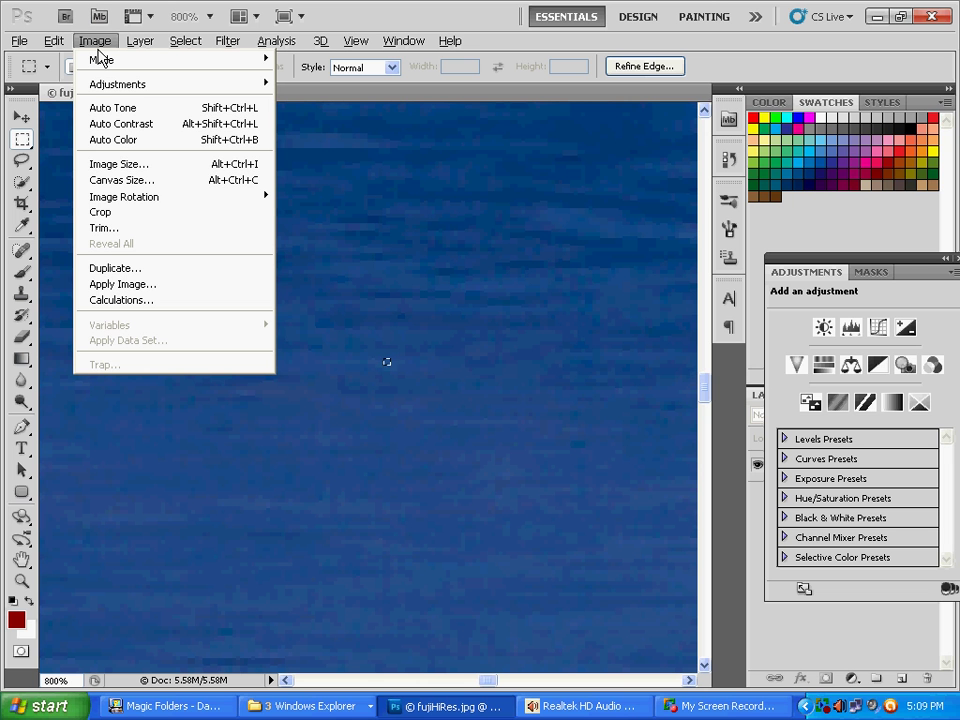
{"action": "left_click", "coordinate": [235, 166]}
{"action": "left_click", "coordinate": [540, 312]}
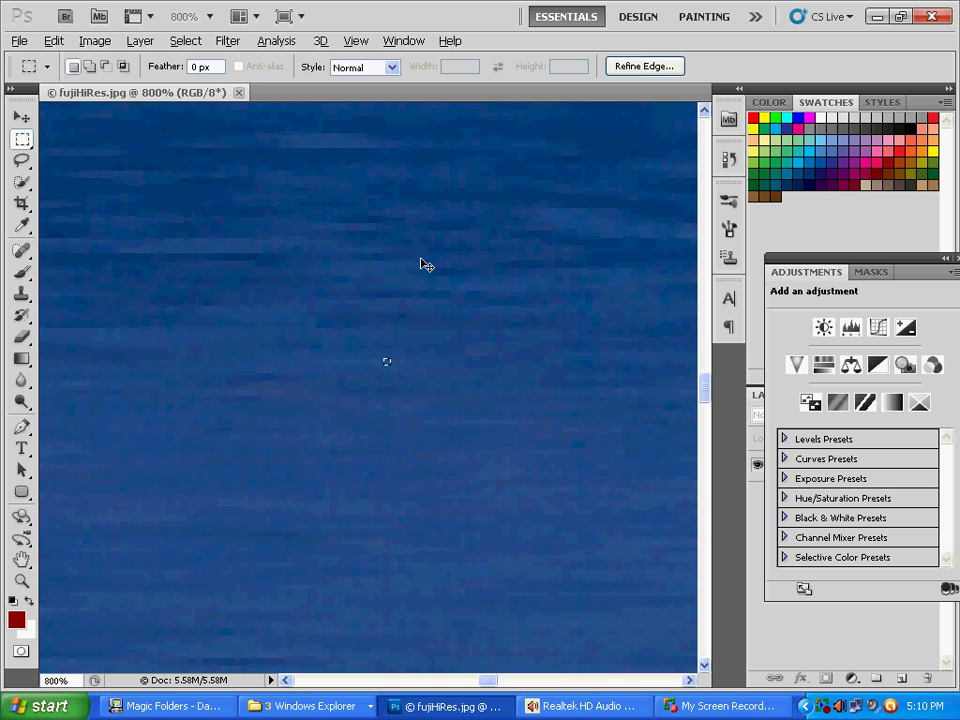
Step: Compare the whole photo at 25% with its enlarged pixels at 500%, and fit the image to the window
{"action": "key", "text": "ctrl+0"}
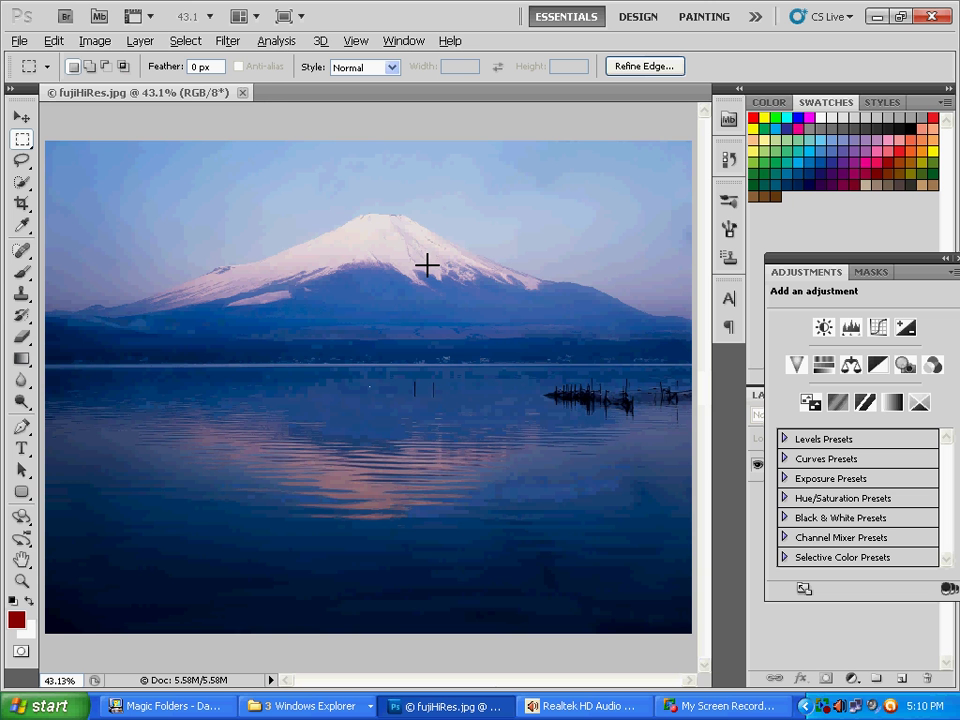
{"action": "key", "text": "ctrl+minus"}
{"action": "key", "text": "ctrl+minus"}
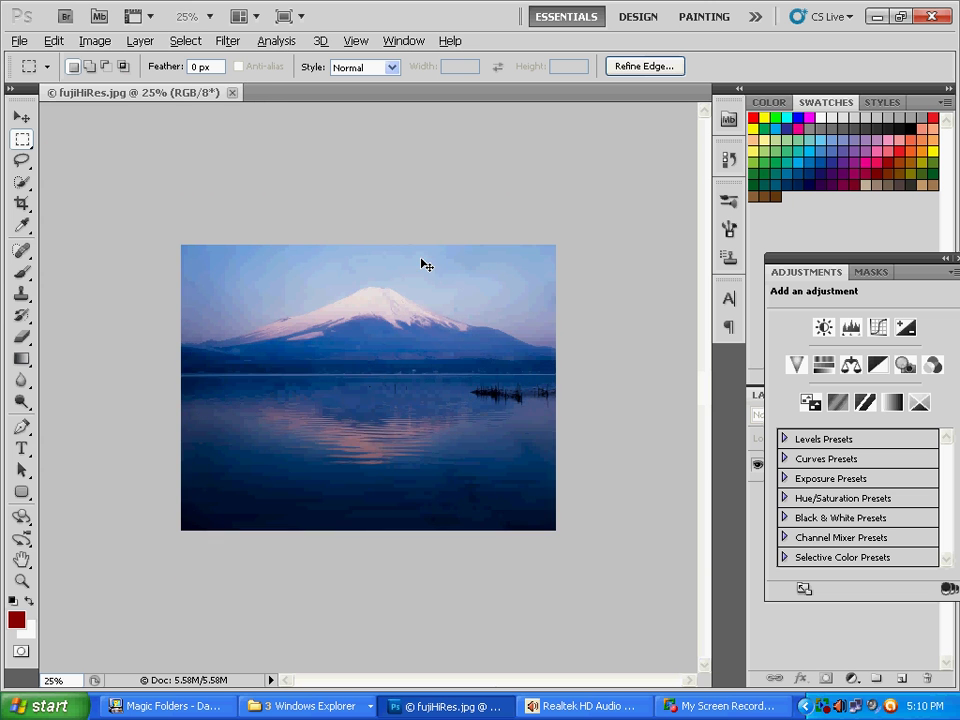
{"action": "key", "text": "ctrl+plus"}
{"action": "key", "text": "ctrl+plus"}
{"action": "key", "text": "ctrl+plus"}
{"action": "key", "text": "ctrl+plus"}
{"action": "key", "text": "ctrl+plus"}
{"action": "key", "text": "ctrl+plus"}
{"action": "key", "text": "ctrl+plus"}
{"action": "key", "text": "ctrl+plus"}
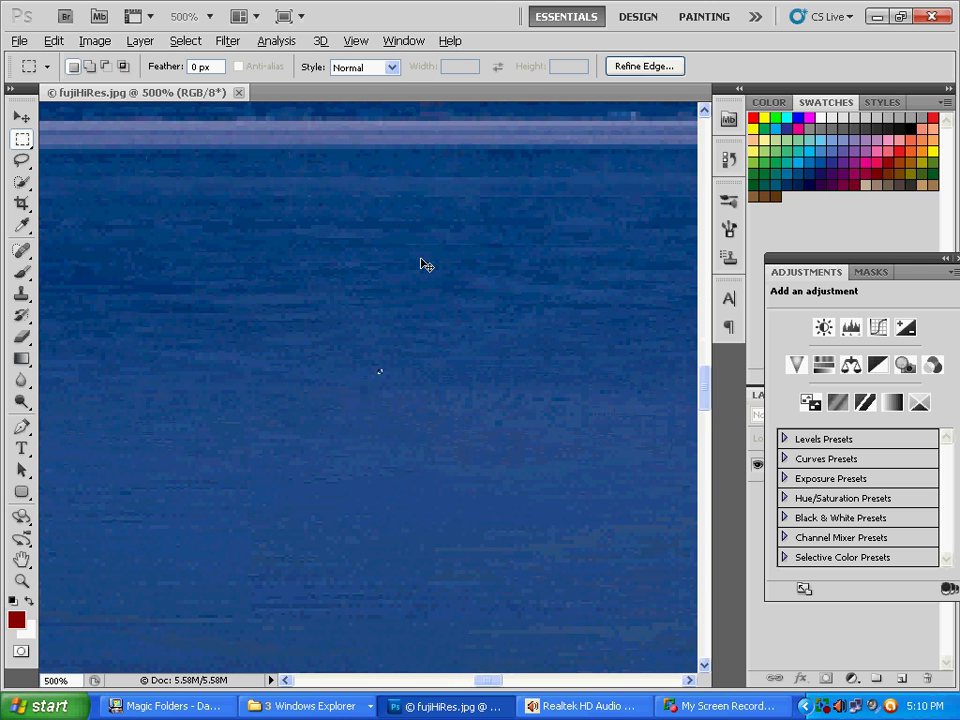
{"action": "key", "text": "ctrl+0"}
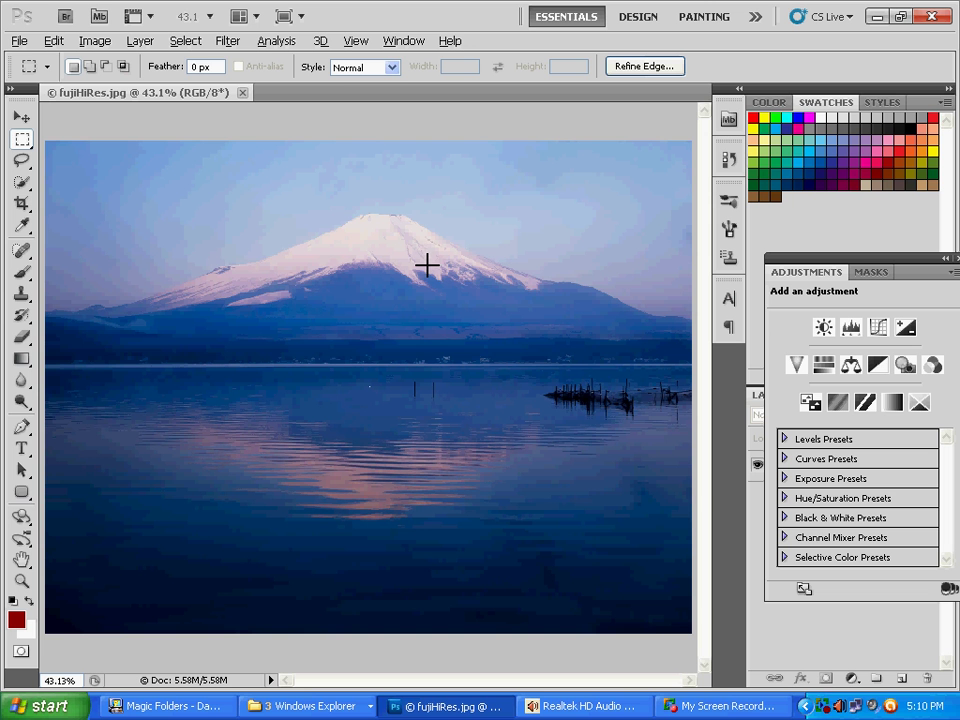
Step: Open fujiLoRes.jpg from the Chapter 01 folder alongside the high-resolution photo
{"action": "left_click", "coordinate": [17, 41]}
{"action": "left_click", "coordinate": [34, 74]}
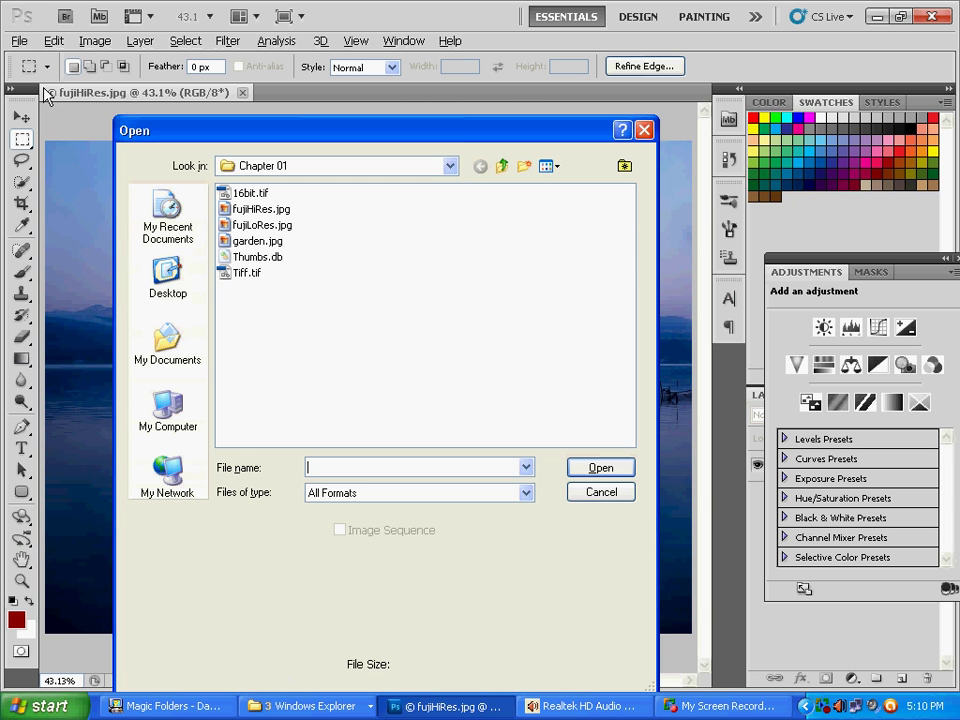
{"action": "double_click", "coordinate": [286, 229]}
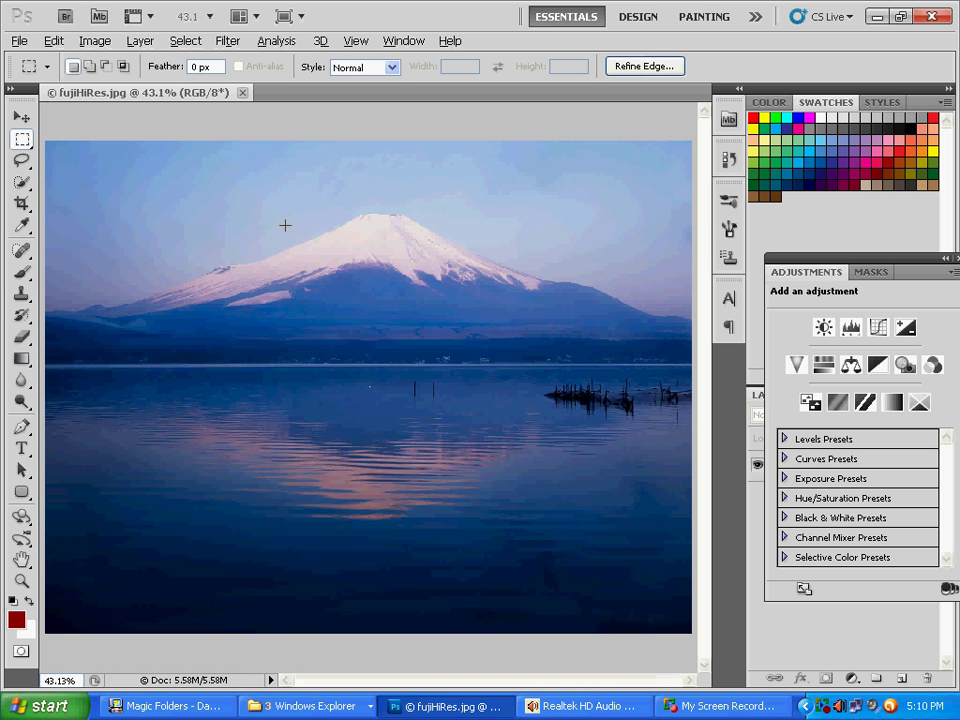
{"action": "left_click", "coordinate": [214, 101]}
{"action": "left_click", "coordinate": [305, 101]}
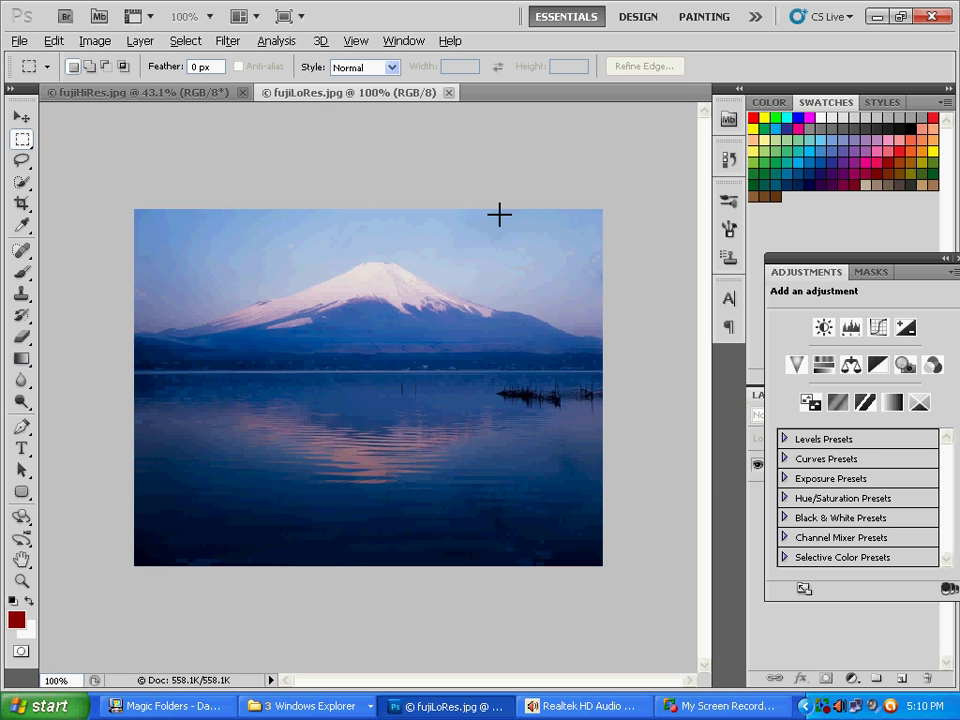
Step: Magnify fujiLoRes.jpg to 3200% to examine its individual pixels
{"action": "key", "text": "ctrl+plus"}
{"action": "key", "text": "ctrl+plus"}
{"action": "key", "text": "ctrl+plus"}
{"action": "key", "text": "ctrl+plus"}
{"action": "key", "text": "ctrl+plus"}
{"action": "key", "text": "ctrl+plus"}
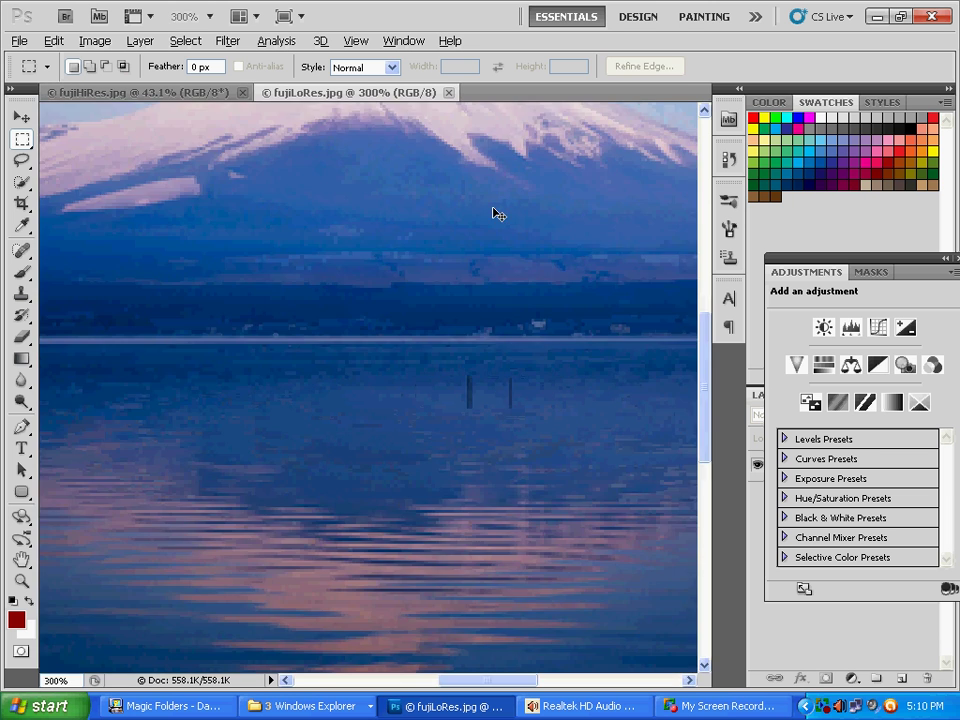
{"action": "key", "text": "ctrl+plus"}
{"action": "key", "text": "ctrl+plus"}
{"action": "key", "text": "ctrl+plus"}
{"action": "key", "text": "ctrl+plus"}
{"action": "key", "text": "ctrl+plus"}
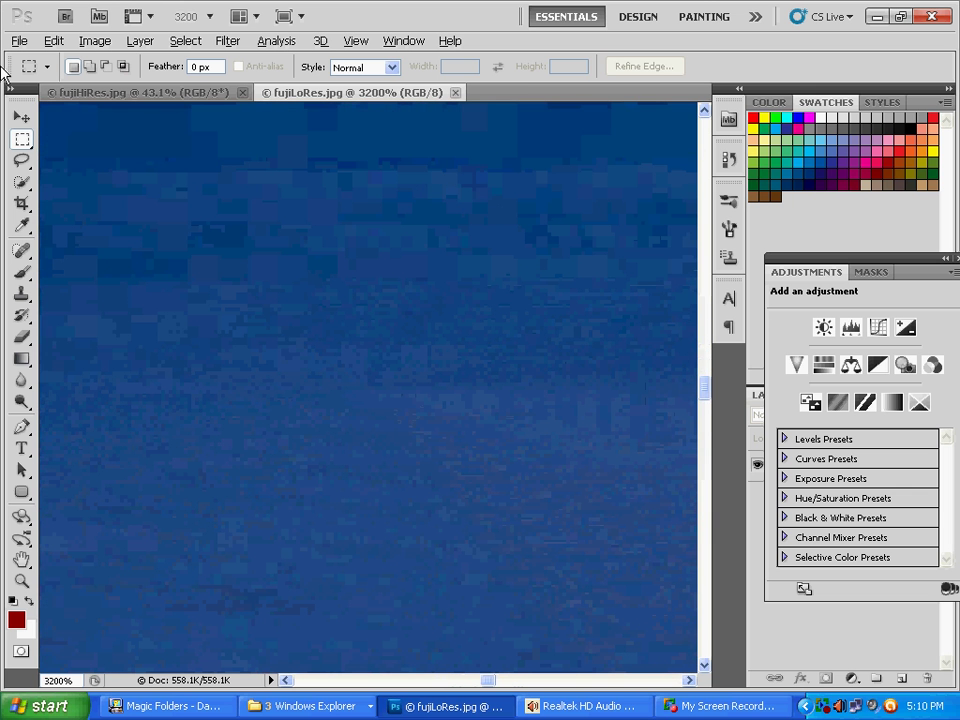
Step: Magnify fujiHiRes.jpg to 3200% and compare its pixels with those of the low-resolution photo
{"action": "left_click", "coordinate": [107, 92]}
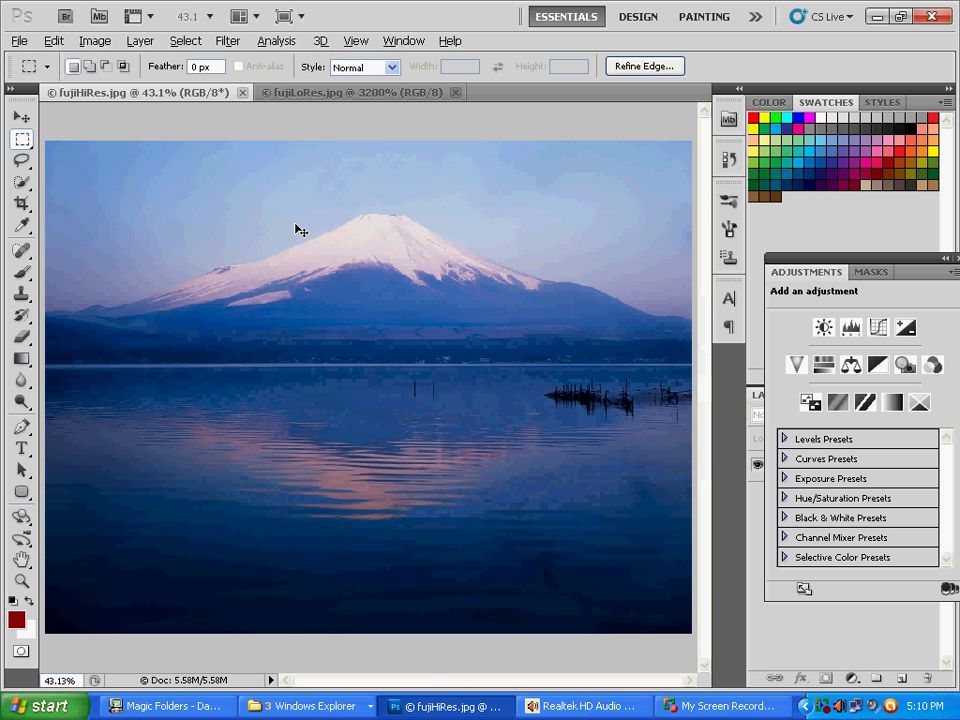
{"action": "key", "text": "ctrl+plus"}
{"action": "key", "text": "ctrl+plus"}
{"action": "key", "text": "ctrl+plus"}
{"action": "key", "text": "ctrl+plus"}
{"action": "key", "text": "ctrl+plus"}
{"action": "key", "text": "ctrl+plus"}
{"action": "key", "text": "ctrl+plus"}
{"action": "key", "text": "ctrl+plus"}
{"action": "key", "text": "ctrl+plus"}
{"action": "key", "text": "ctrl+plus"}
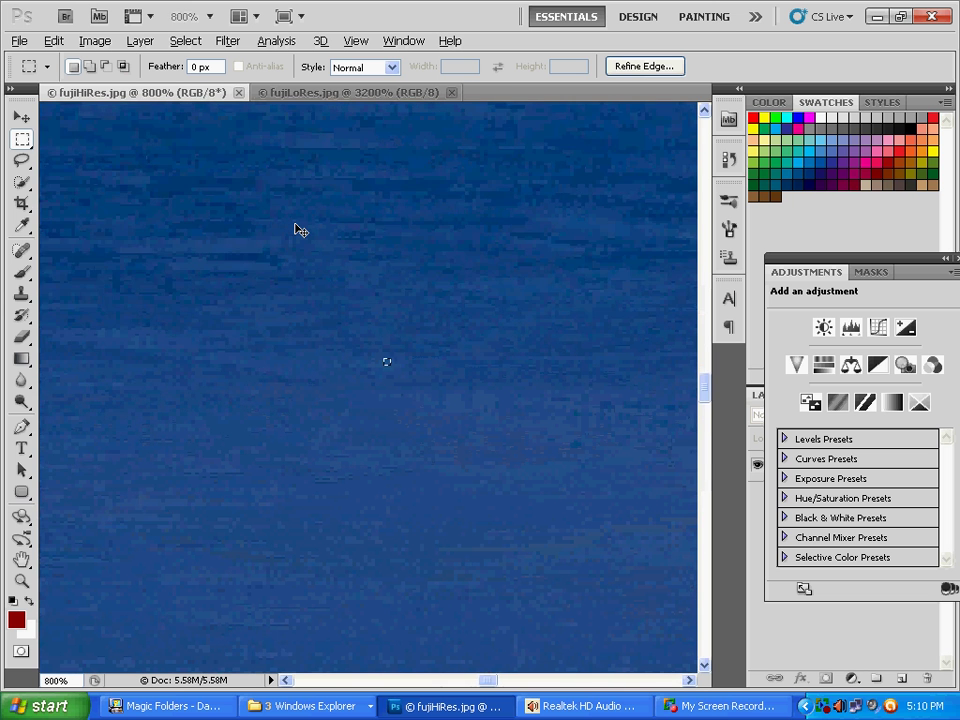
{"action": "key", "text": "ctrl+plus"}
{"action": "key", "text": "ctrl+plus"}
{"action": "key", "text": "ctrl+plus"}
{"action": "key", "text": "ctrl+plus"}
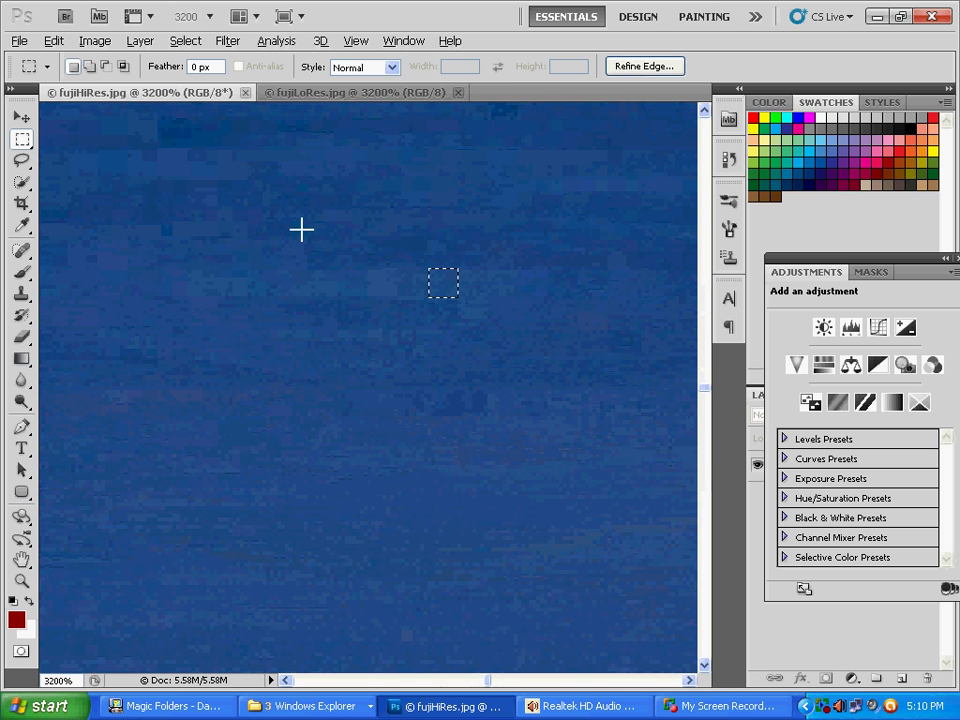
{"action": "left_click", "coordinate": [302, 92]}
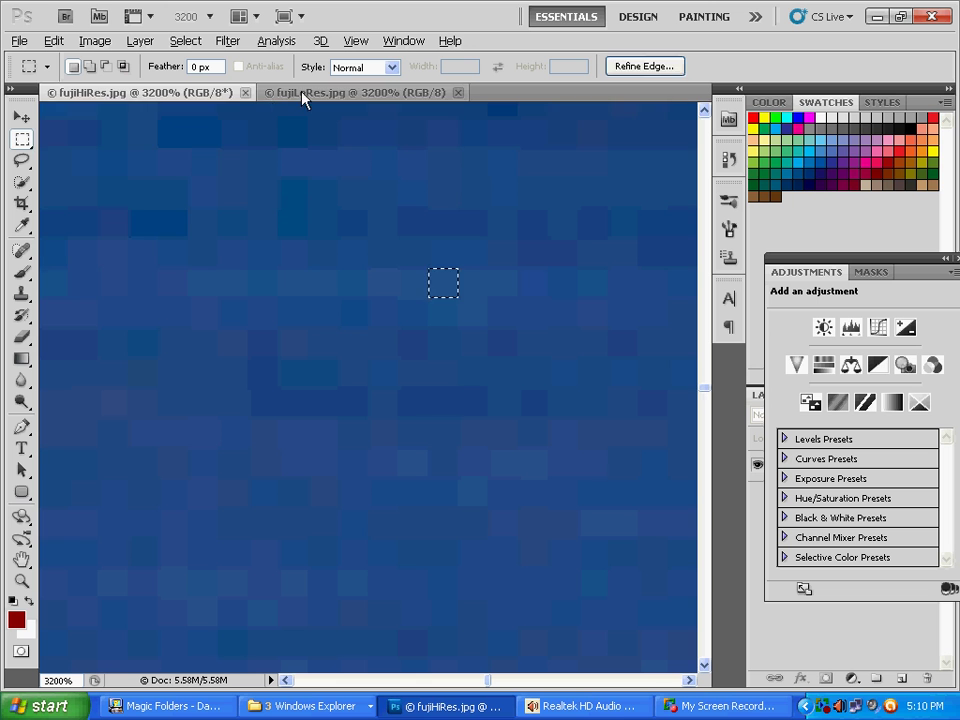
Step: Close both Fuji photos and reopen fujiHiRes.jpg and fujiLoRes.jpg together from the Chapter 01 folder
{"action": "left_click", "coordinate": [457, 92]}
{"action": "left_click", "coordinate": [244, 95]}
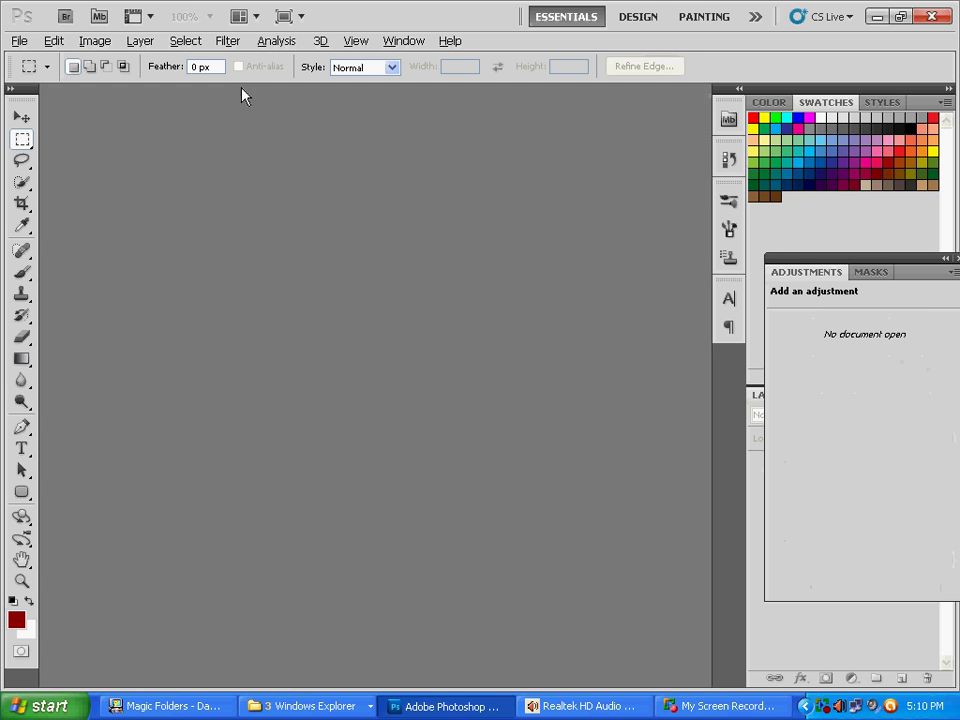
{"action": "left_click", "coordinate": [20, 41]}
{"action": "left_click", "coordinate": [44, 76]}
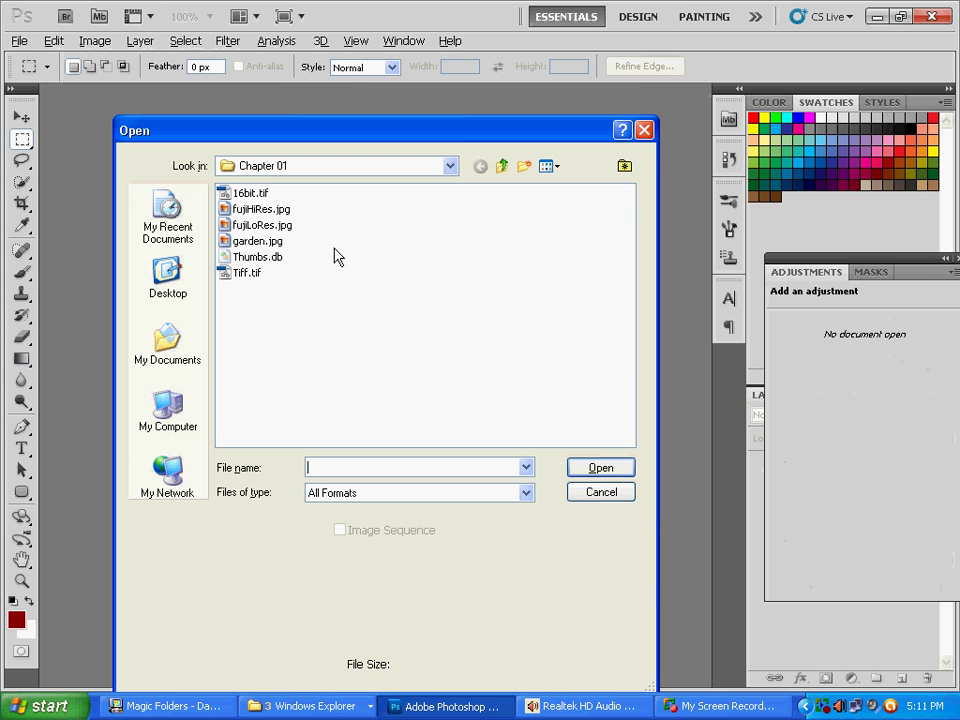
{"action": "left_click_drag", "start_coordinate": [297, 225], "coordinate": [276, 227]}
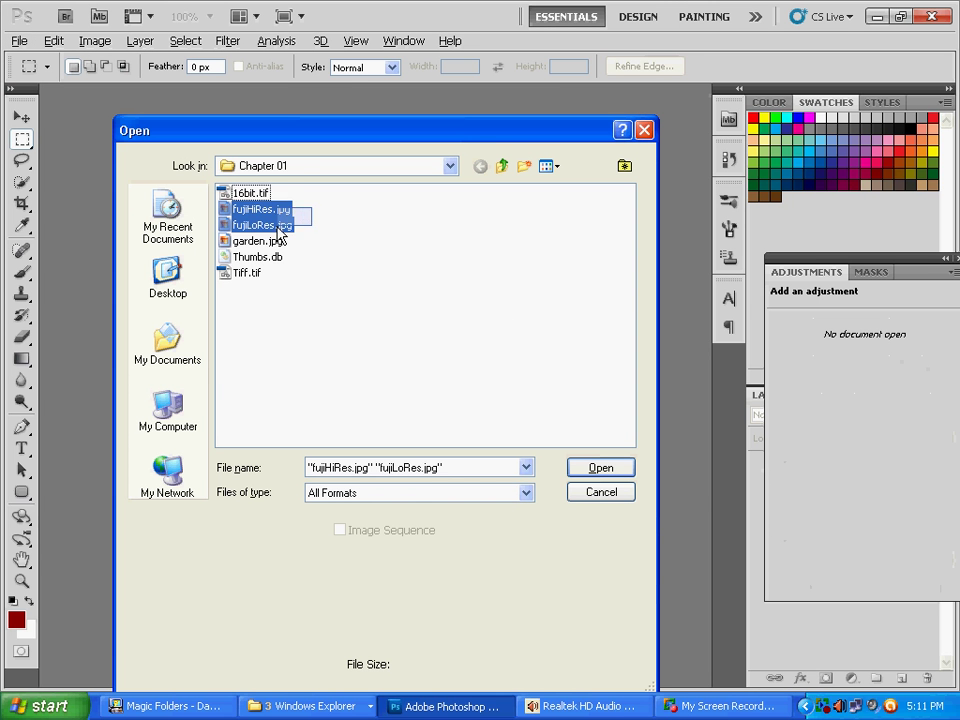
{"action": "left_click", "coordinate": [600, 470]}
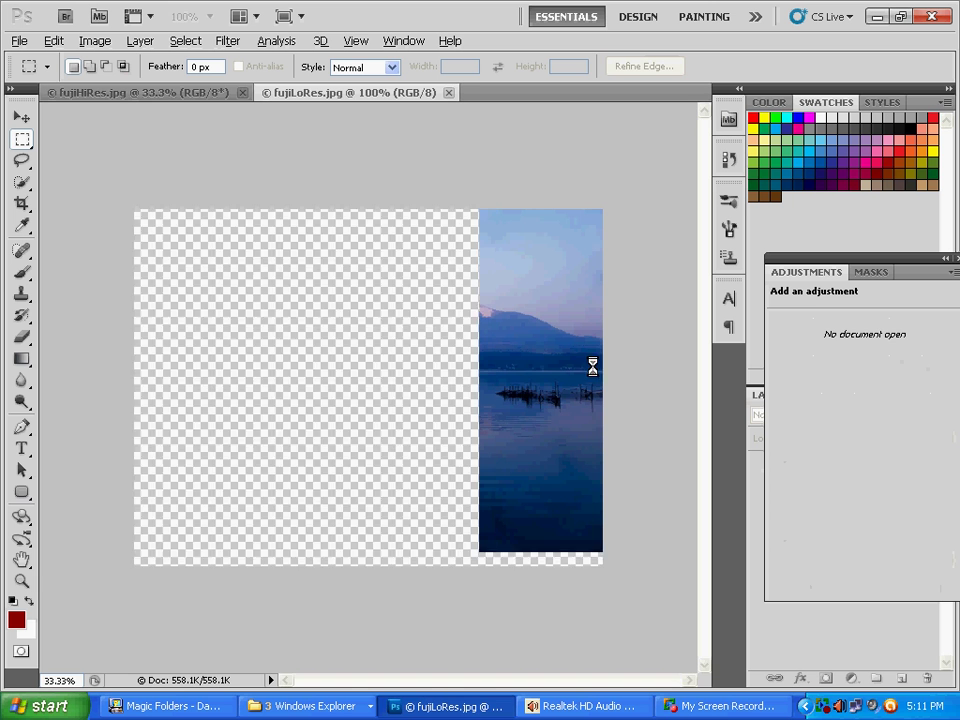
Step: Compare the two reopened photos at their initial zoom levels, ending on the high-resolution one
{"action": "left_click", "coordinate": [176, 97]}
{"action": "left_click", "coordinate": [287, 96]}
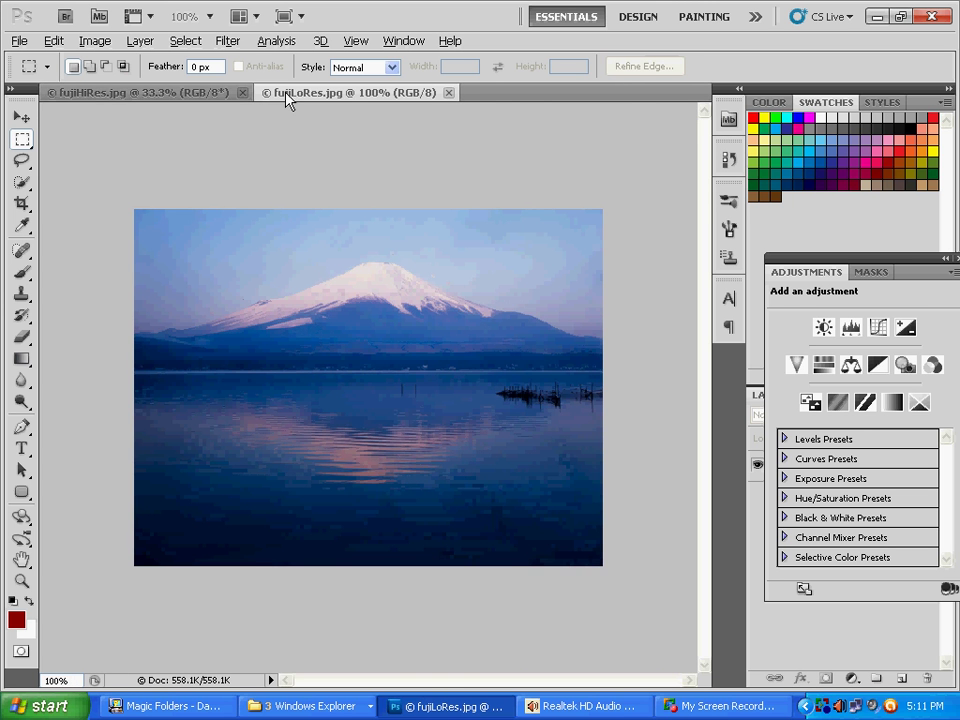
{"action": "left_click", "coordinate": [205, 94]}
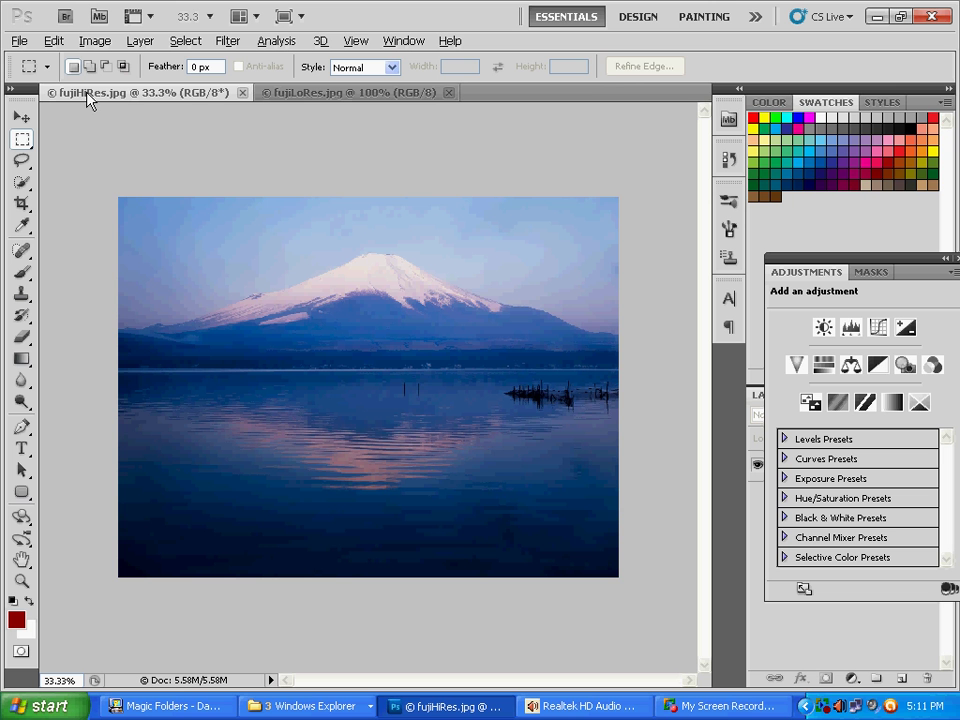
Step: Magnify the reopened high-resolution photo to 3200% to examine its pixels
{"action": "key", "text": "ctrl+plus"}
{"action": "key", "text": "ctrl+plus"}
{"action": "key", "text": "ctrl+plus"}
{"action": "key", "text": "ctrl+plus"}
{"action": "key", "text": "ctrl+plus"}
{"action": "key", "text": "ctrl+plus"}
{"action": "key", "text": "ctrl+plus"}
{"action": "key", "text": "ctrl+plus"}
{"action": "key", "text": "ctrl+plus"}
{"action": "key", "text": "ctrl+plus"}
{"action": "key", "text": "ctrl+plus"}
{"action": "key", "text": "ctrl+plus"}
{"action": "key", "text": "ctrl+plus"}
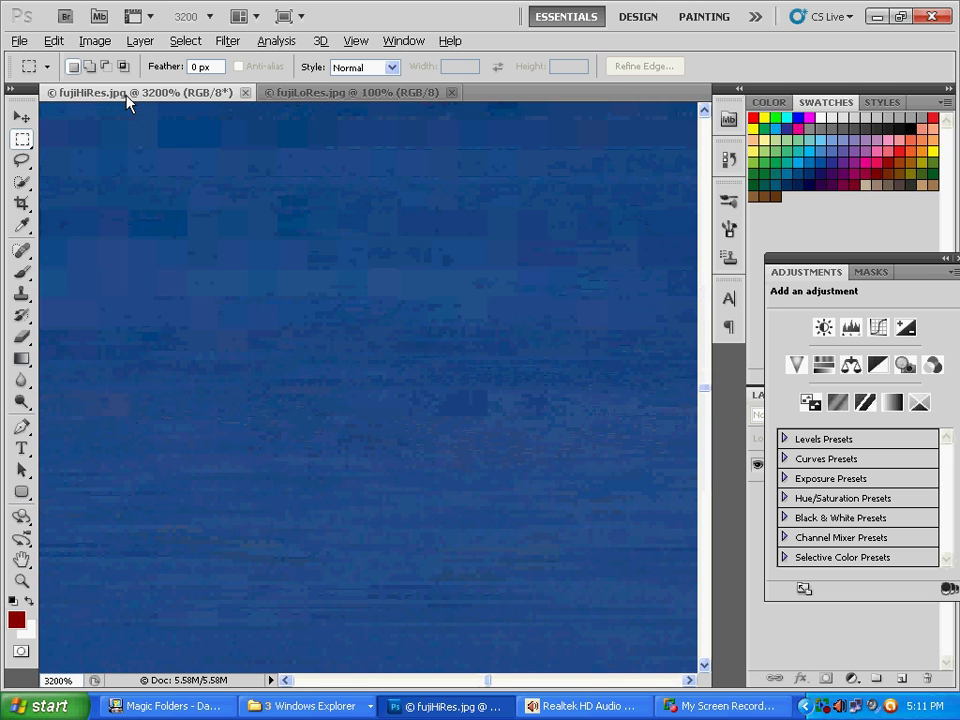
Step: Magnify the reopened low-resolution photo to 3200% to match the high-resolution photo's magnification
{"action": "left_click", "coordinate": [314, 93]}
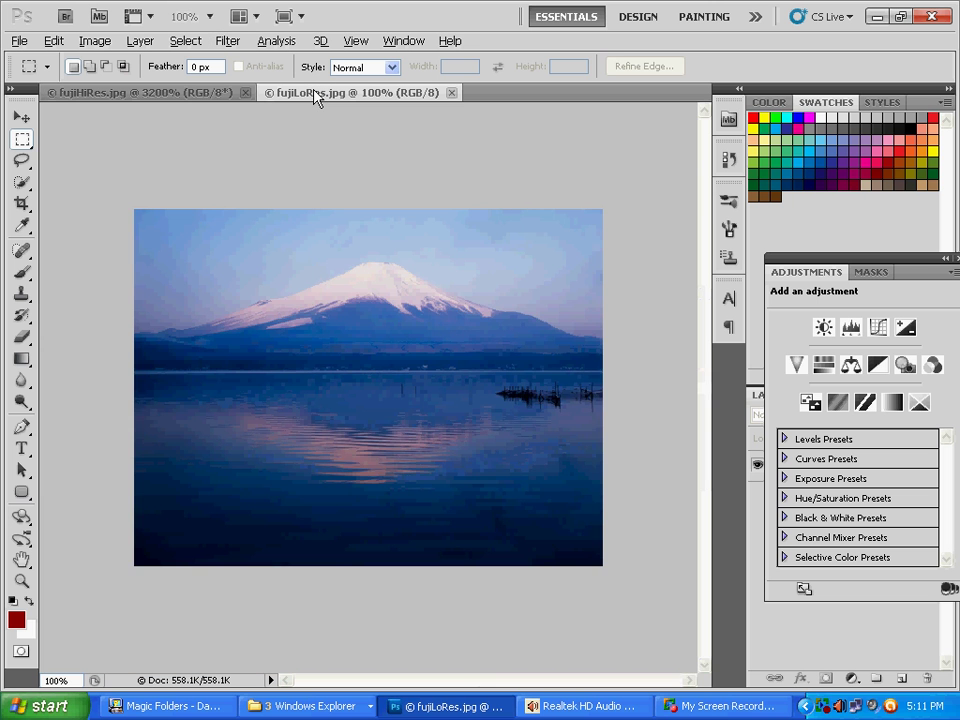
{"action": "key", "text": "ctrl+plus"}
{"action": "key", "text": "ctrl+plus"}
{"action": "key", "text": "ctrl+plus"}
{"action": "key", "text": "ctrl+plus"}
{"action": "key", "text": "ctrl+plus"}
{"action": "key", "text": "ctrl+plus"}
{"action": "key", "text": "ctrl+plus"}
{"action": "key", "text": "ctrl+plus"}
{"action": "key", "text": "ctrl+plus"}
{"action": "key", "text": "ctrl+plus"}
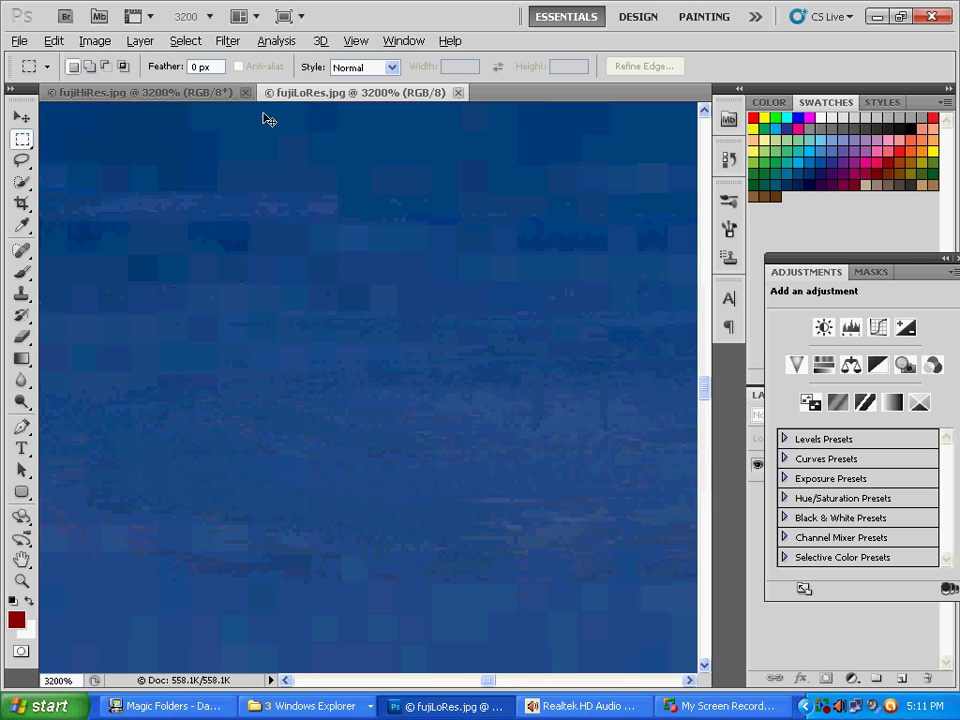
Step: Reduce the low-resolution photo's magnification to 100%, and set its zoom to exactly 125%
{"action": "key", "text": "ctrl+minus"}
{"action": "key", "text": "ctrl+minus"}
{"action": "key", "text": "ctrl+minus"}
{"action": "key", "text": "ctrl+minus"}
{"action": "key", "text": "ctrl+minus"}
{"action": "key", "text": "ctrl+minus"}
{"action": "key", "text": "ctrl+minus"}
{"action": "key", "text": "ctrl+minus"}
{"action": "key", "text": "ctrl+minus"}
{"action": "key", "text": "ctrl+minus"}
{"action": "key", "text": "ctrl+minus"}
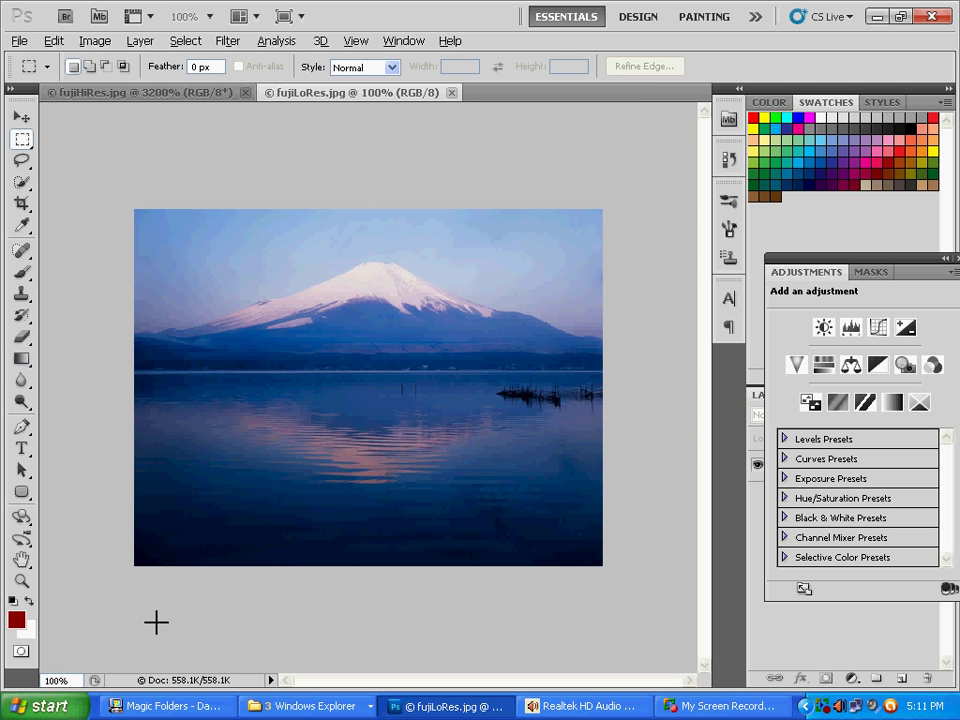
{"action": "left_click", "coordinate": [52, 681]}
{"action": "type", "text": "125"}
{"action": "key", "text": "Return"}
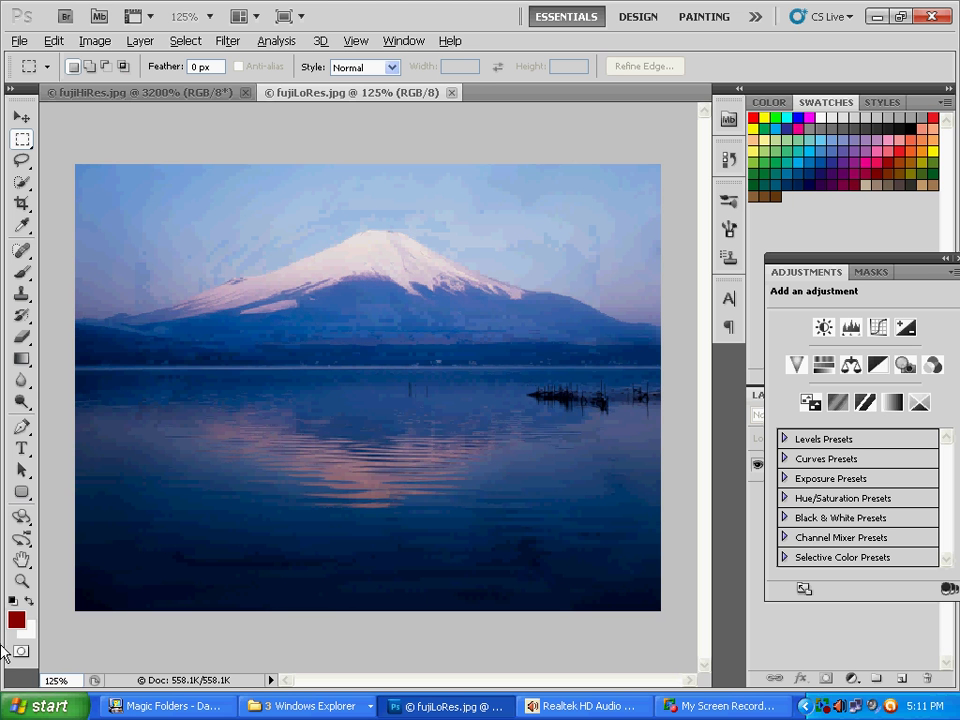
Step: Set the high-resolution photo's zoom to 125%
{"action": "left_click", "coordinate": [214, 92]}
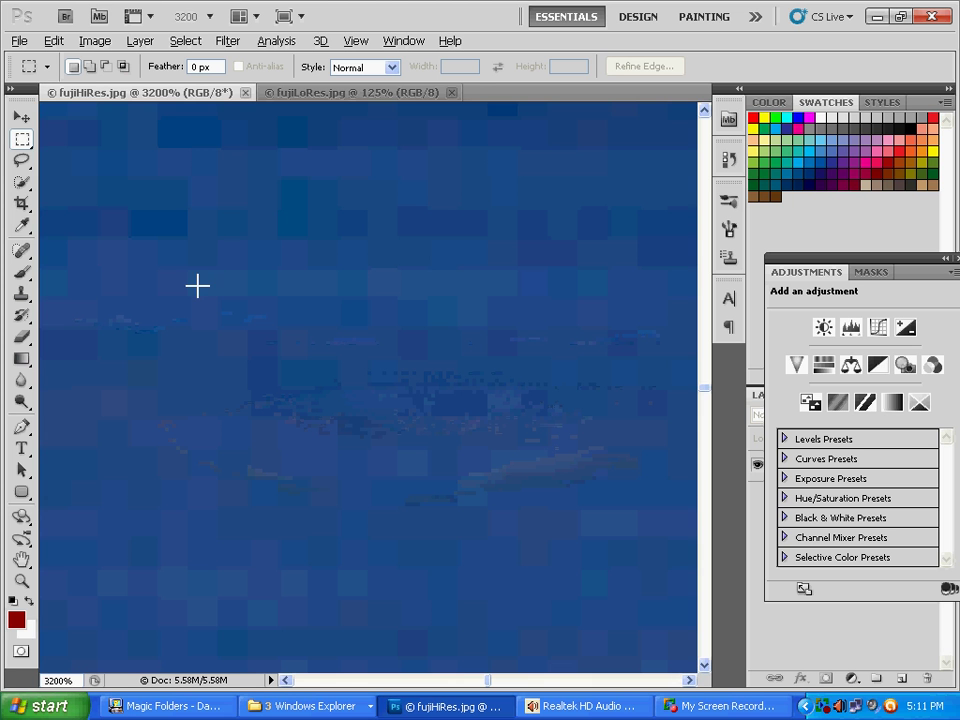
{"action": "left_click", "coordinate": [78, 682]}
{"action": "type", "text": "125"}
{"action": "key", "text": "Return"}
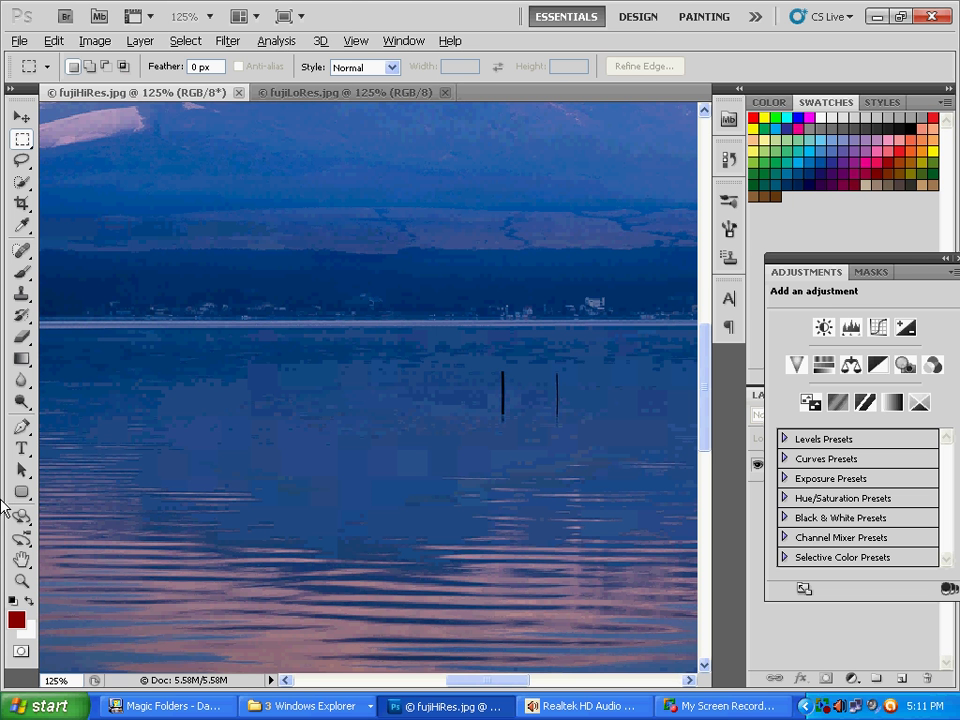
Step: Compare both photos at the same 125% zoom, ending on the low-resolution one
{"action": "left_click", "coordinate": [301, 95]}
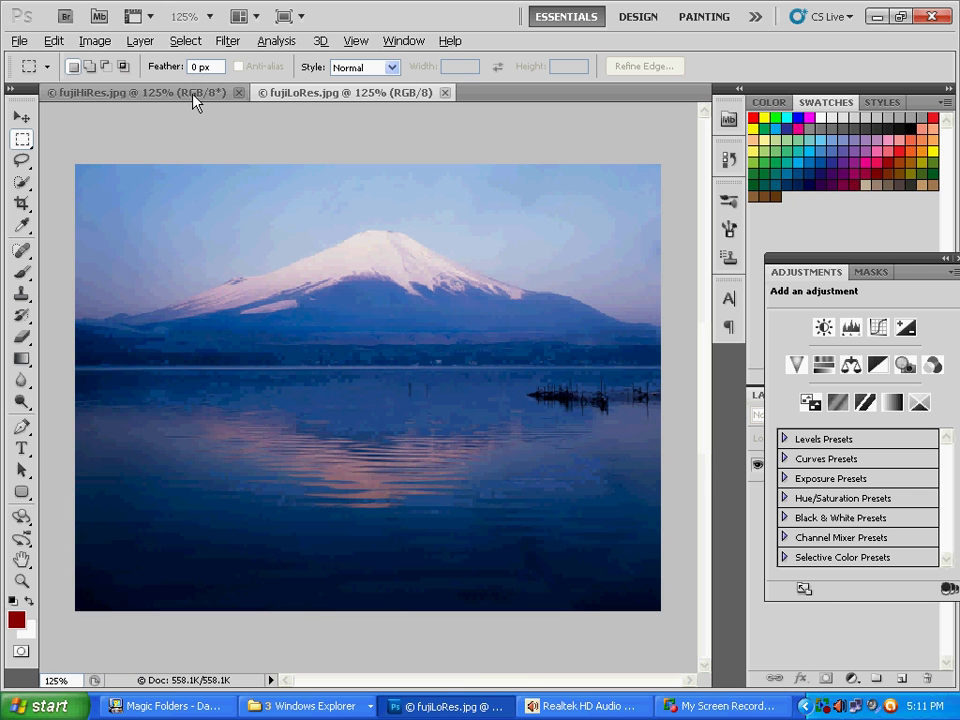
{"action": "left_click", "coordinate": [196, 93]}
{"action": "left_click", "coordinate": [337, 94]}
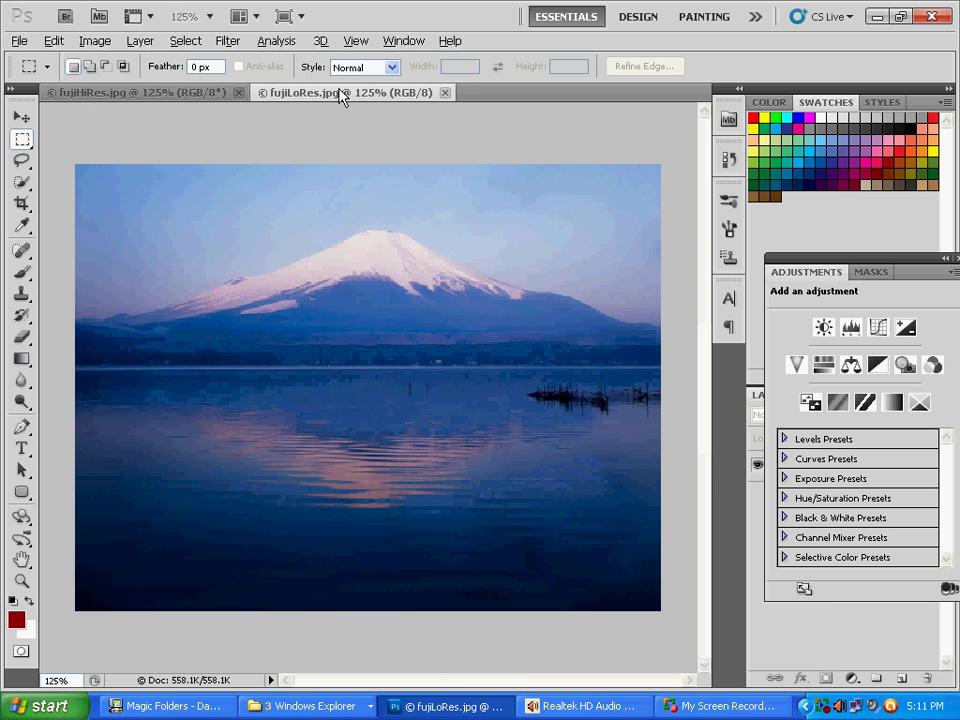
Step: Review the low-resolution photo's pixel dimensions, document size and resolution in Image Size, leaving the settings as they are
{"action": "key", "text": "ctrl+alt+i"}
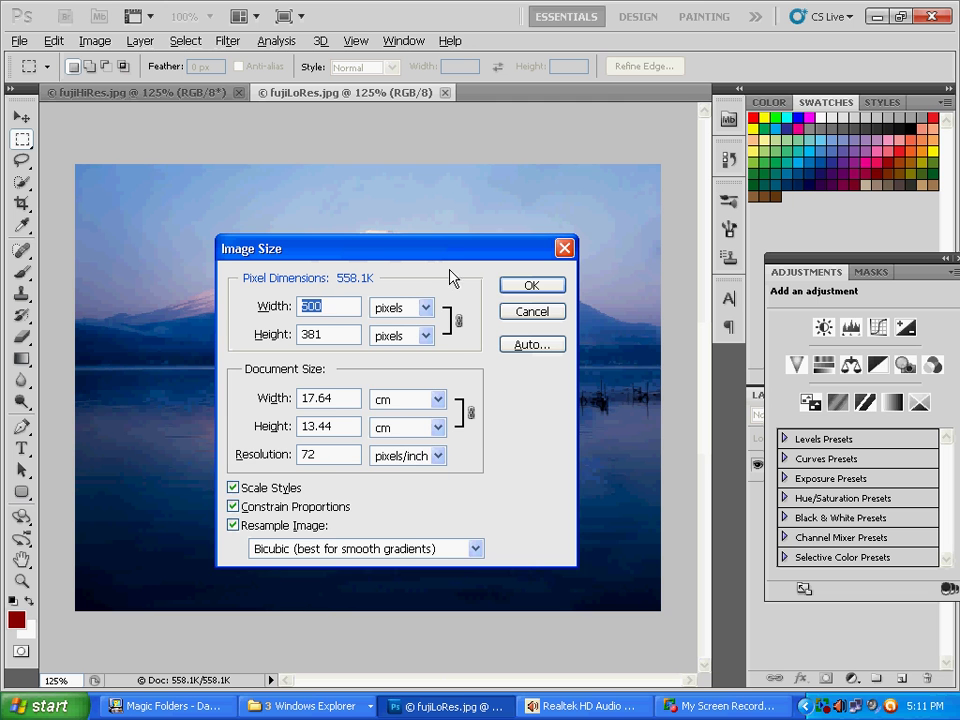
{"action": "left_click_drag", "start_coordinate": [458, 248], "coordinate": [505, 241]}
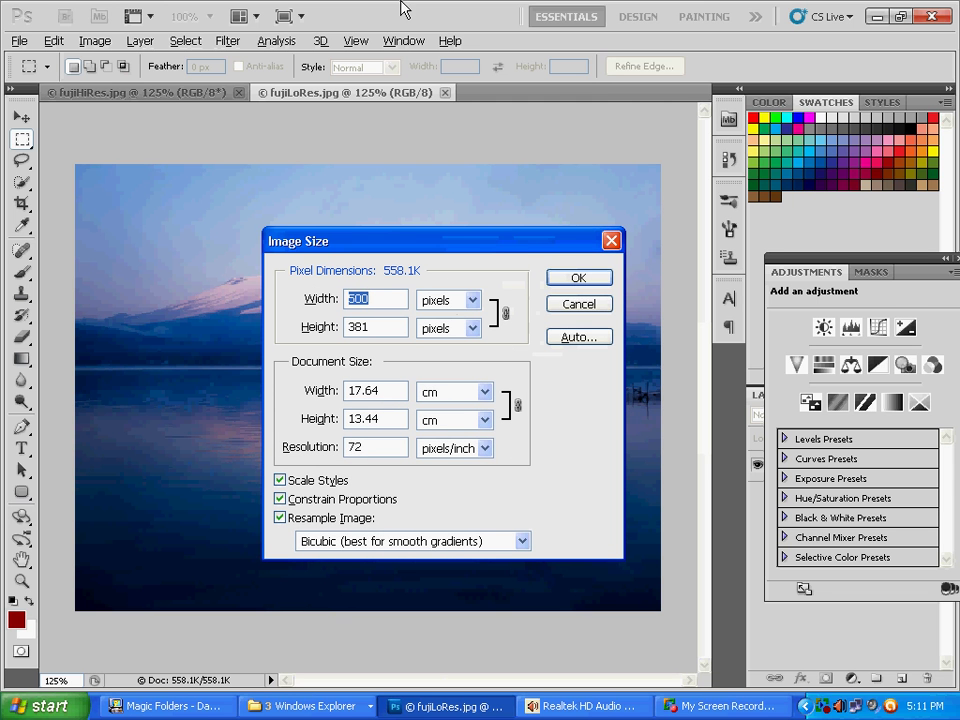
{"action": "left_click", "coordinate": [601, 305]}
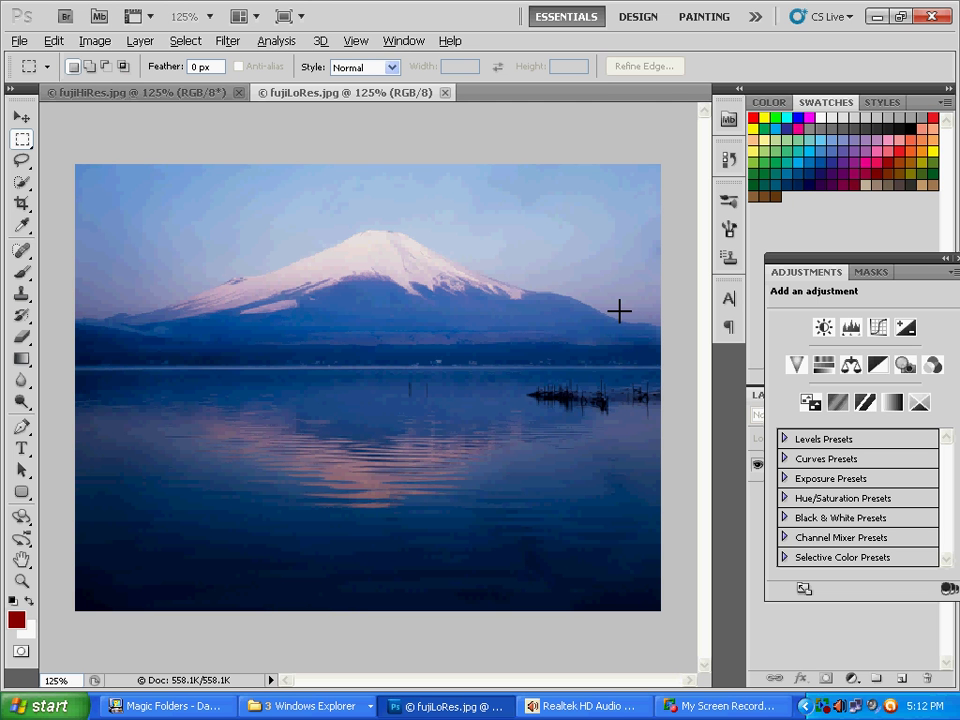
Step: Examine the mountain and shoreline detail in the high-resolution photo at 125%, and return to the low-resolution photo for comparison
{"action": "left_click", "coordinate": [148, 95]}
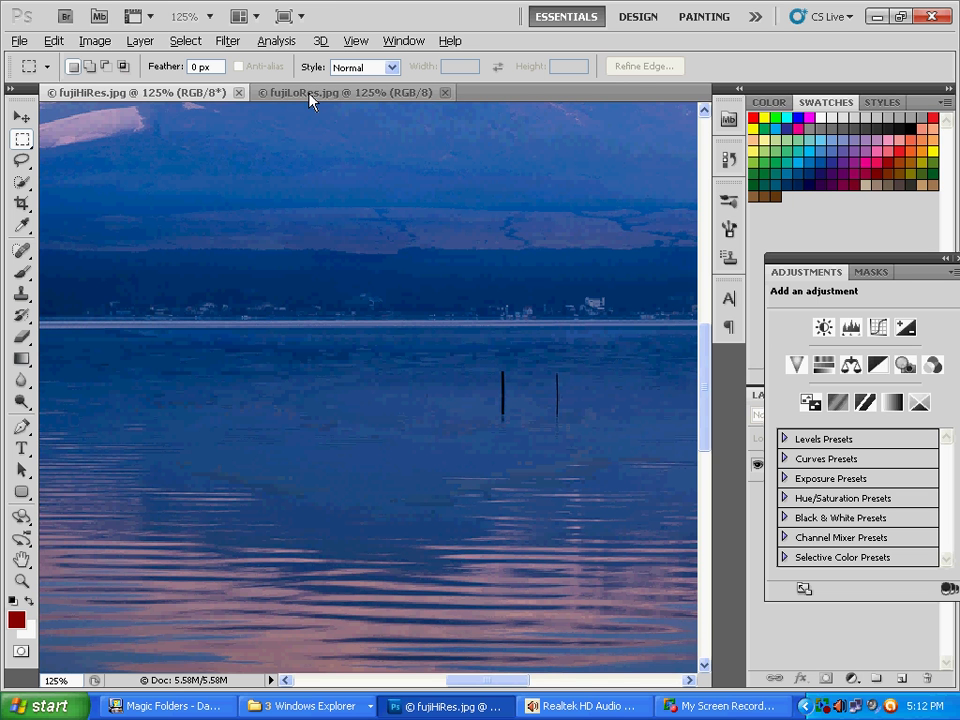
{"action": "left_click_drag", "start_coordinate": [332, 240], "coordinate": [298, 396]}
{"action": "left_click_drag", "start_coordinate": [356, 311], "coordinate": [362, 410]}
{"action": "left_click_drag", "start_coordinate": [377, 259], "coordinate": [338, 399]}
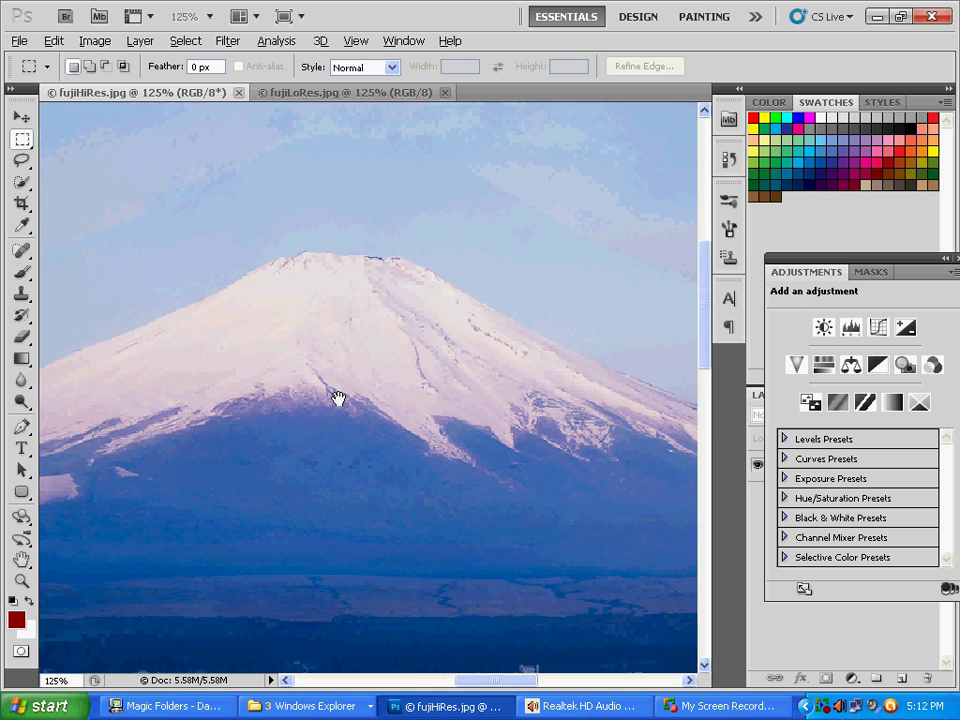
{"action": "scroll", "coordinate": [338, 399], "scroll_direction": "down", "scroll_amount": 10}
{"action": "scroll", "coordinate": [491, 223], "scroll_direction": "up", "scroll_amount": 5}
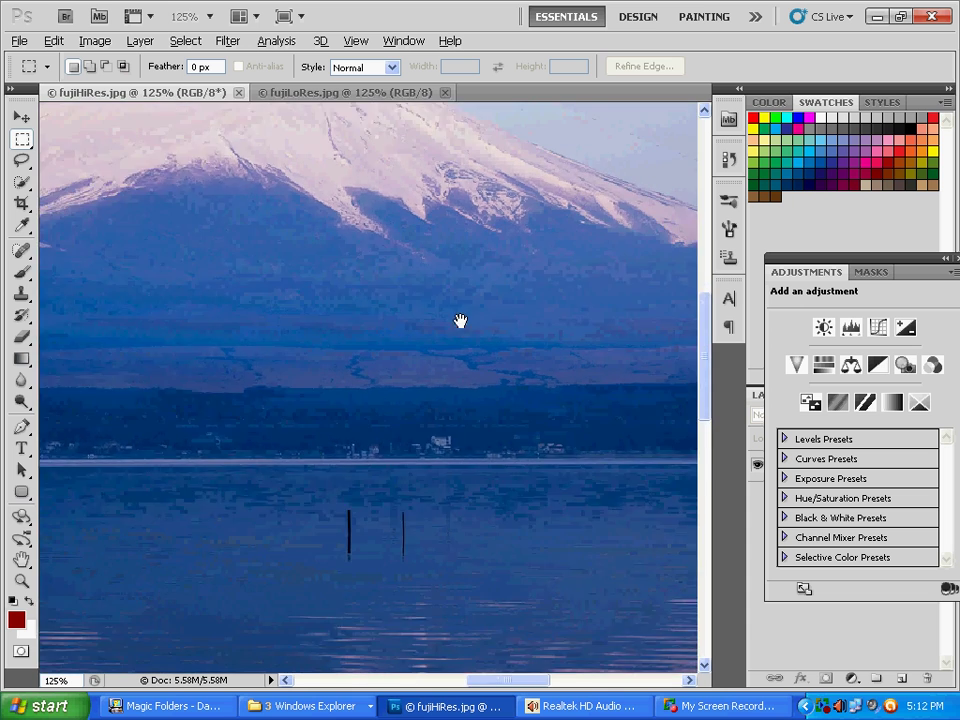
{"action": "left_click_drag", "start_coordinate": [461, 321], "coordinate": [400, 440]}
{"action": "left_click_drag", "start_coordinate": [360, 200], "coordinate": [452, 183]}
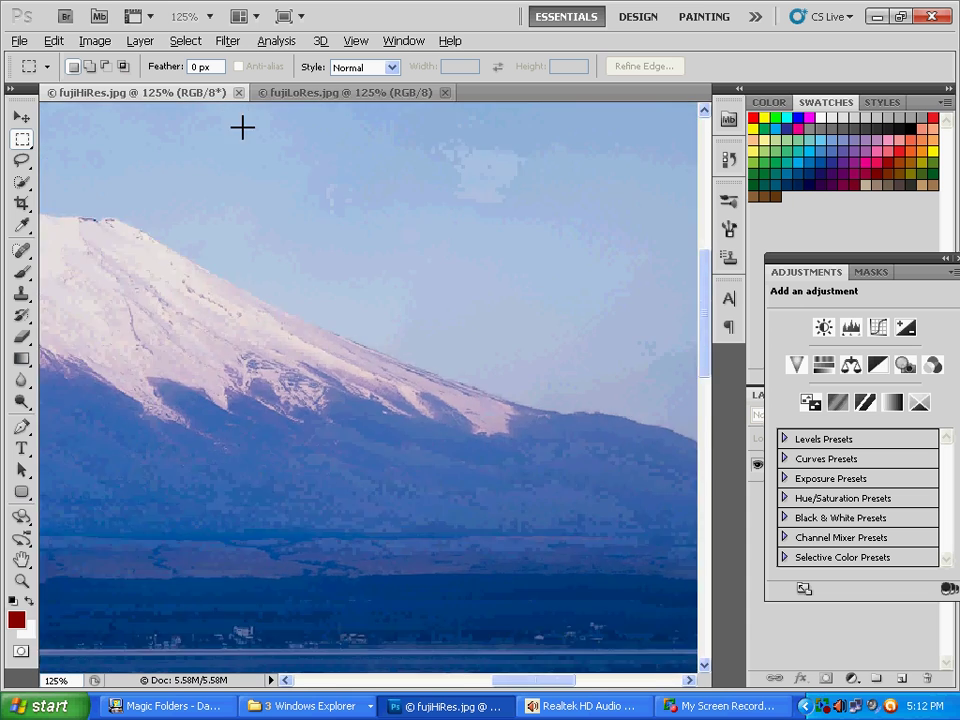
{"action": "left_click", "coordinate": [304, 93]}
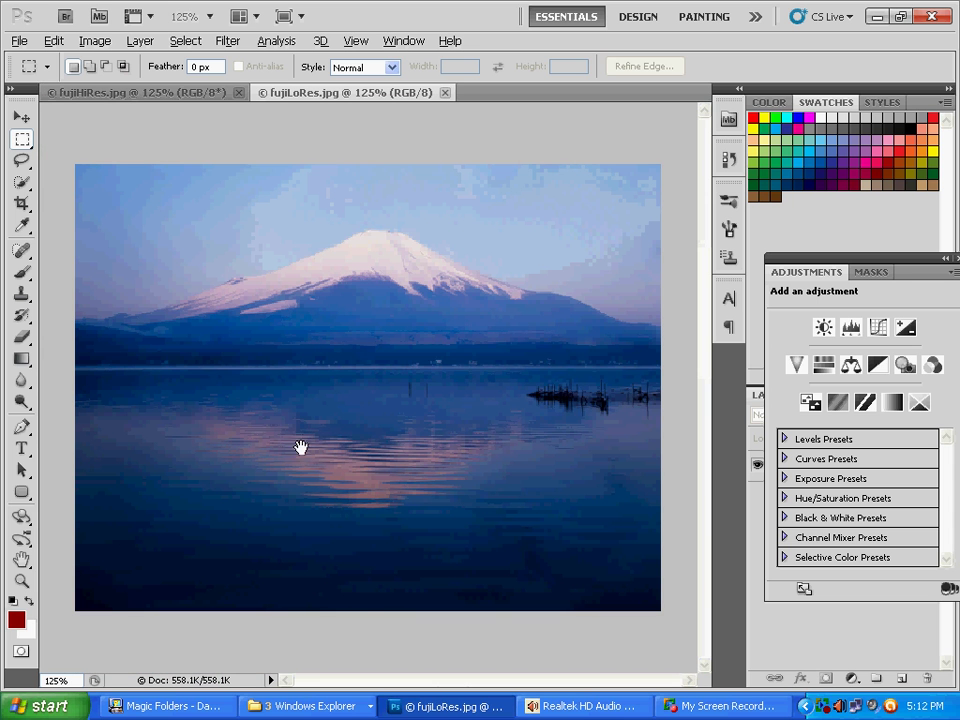